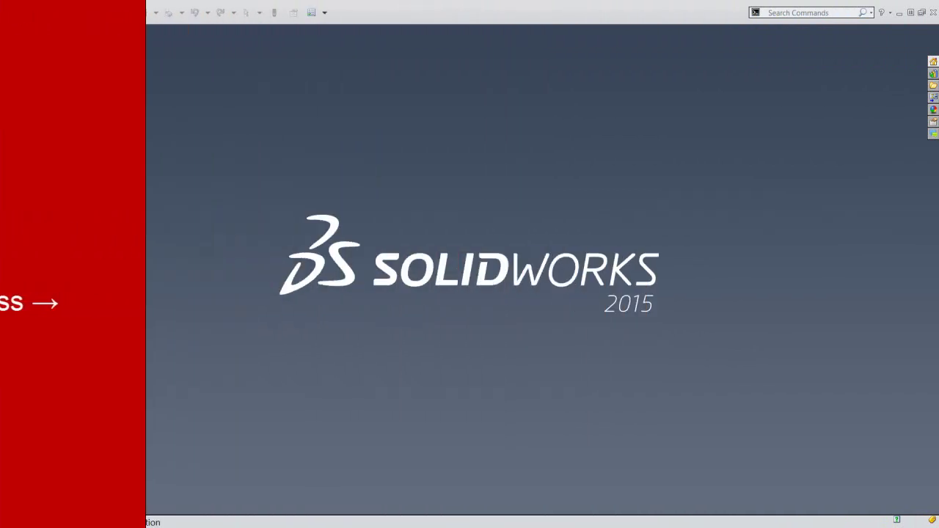
Create a new part from the default template and open a sketch on its Top Plane.
click(92, 14)
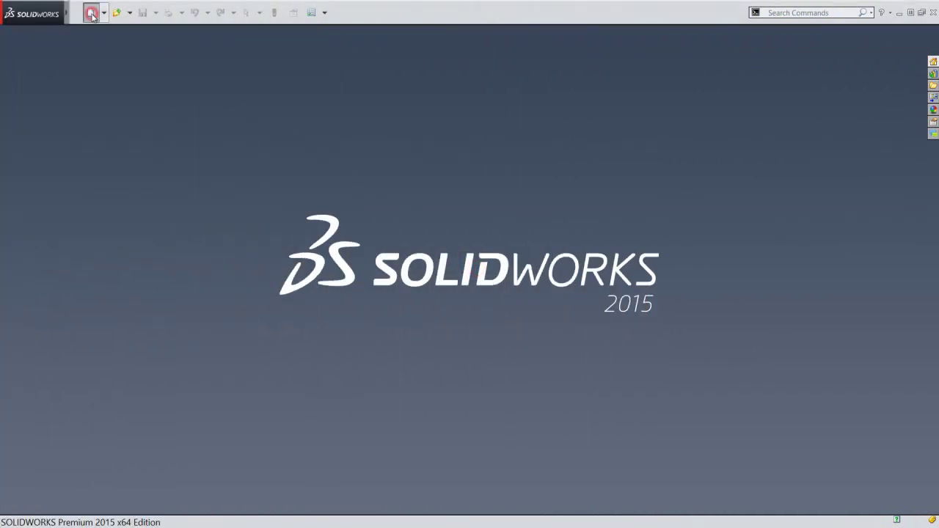
double_click(321, 192)
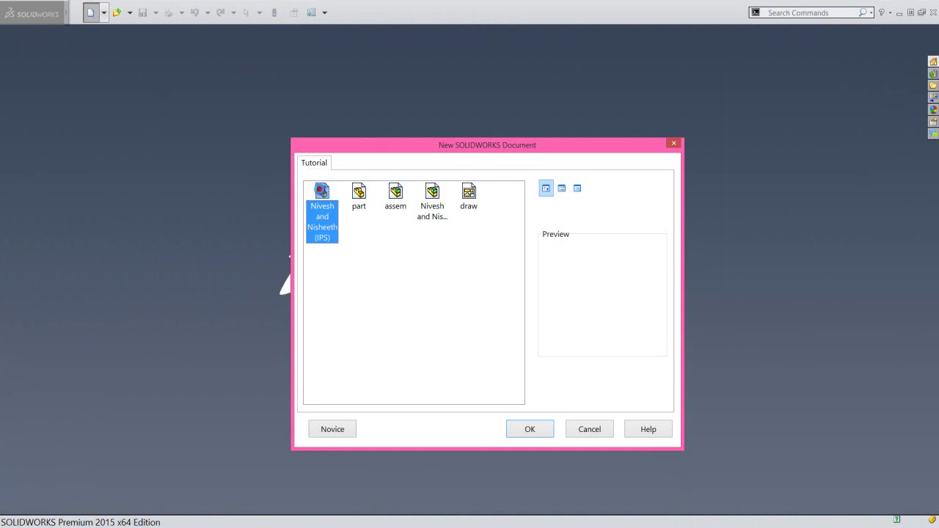
click(453, 269)
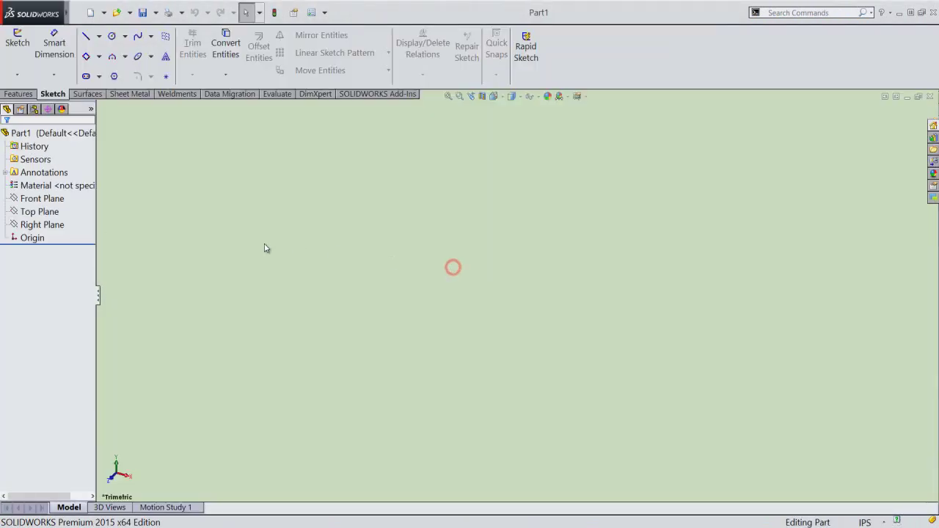
click(46, 212)
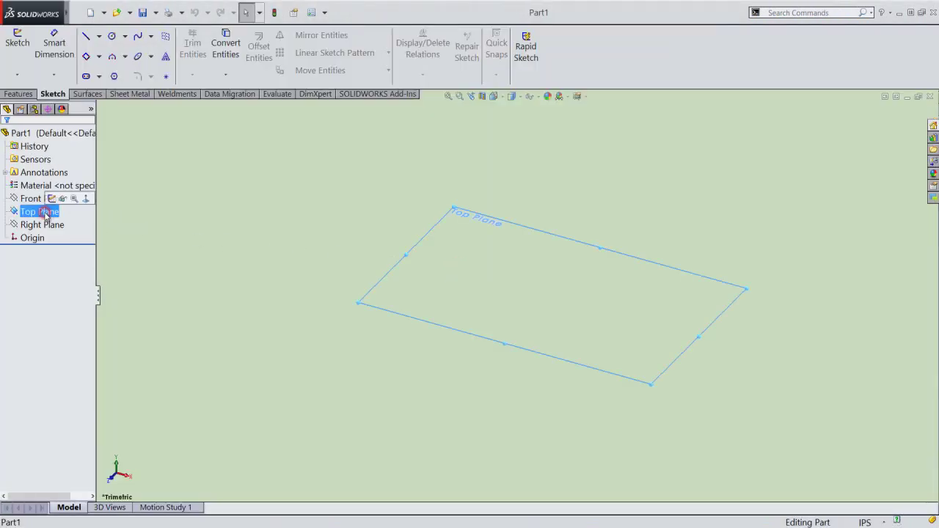
click(51, 200)
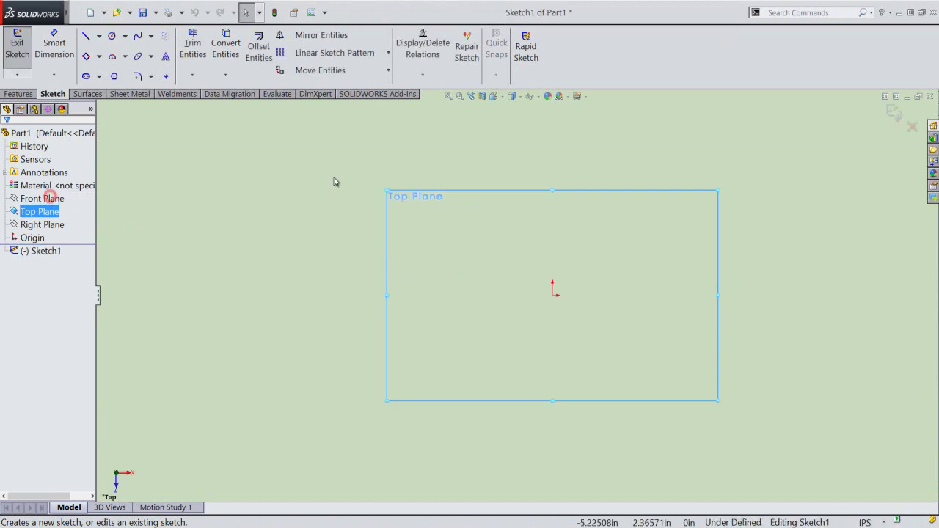
right_click(617, 175)
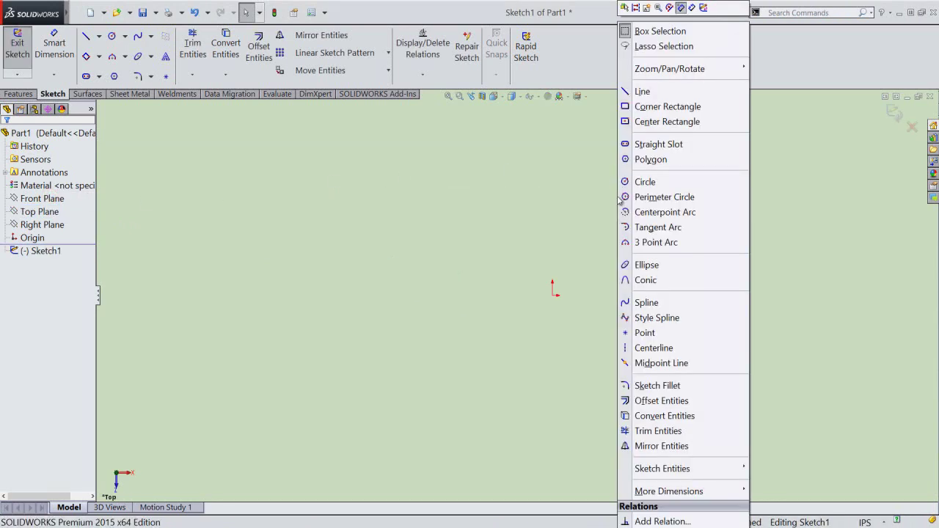
Draw two concentric circles at the origin with diameters 1.755 and 1.125.
click(631, 182)
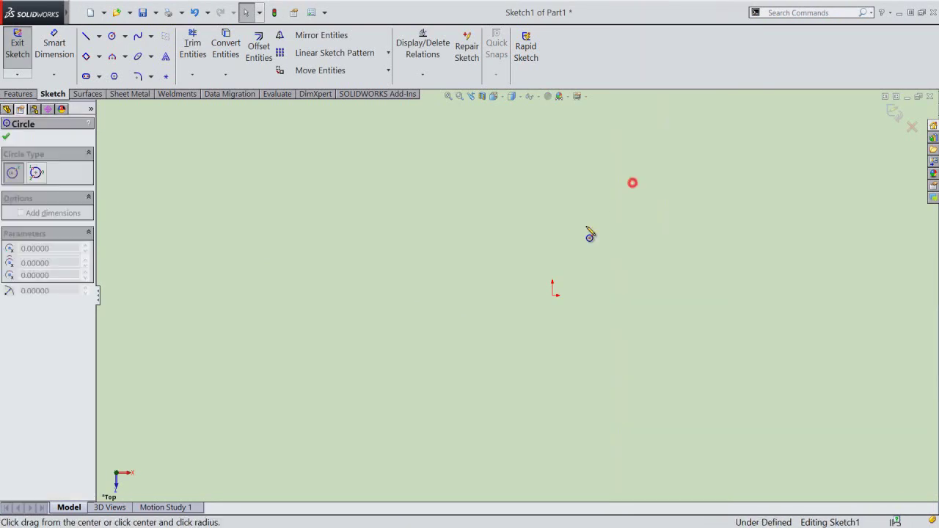
click(557, 302)
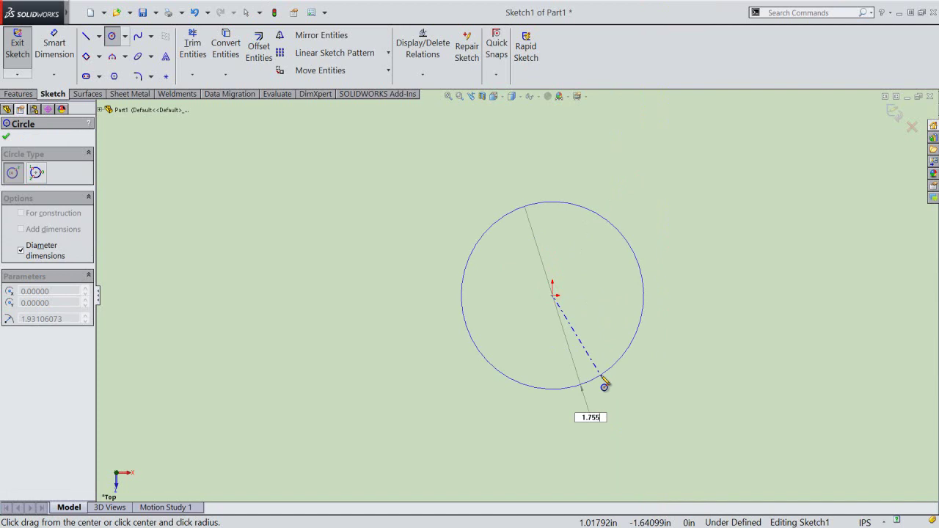
key(Return)
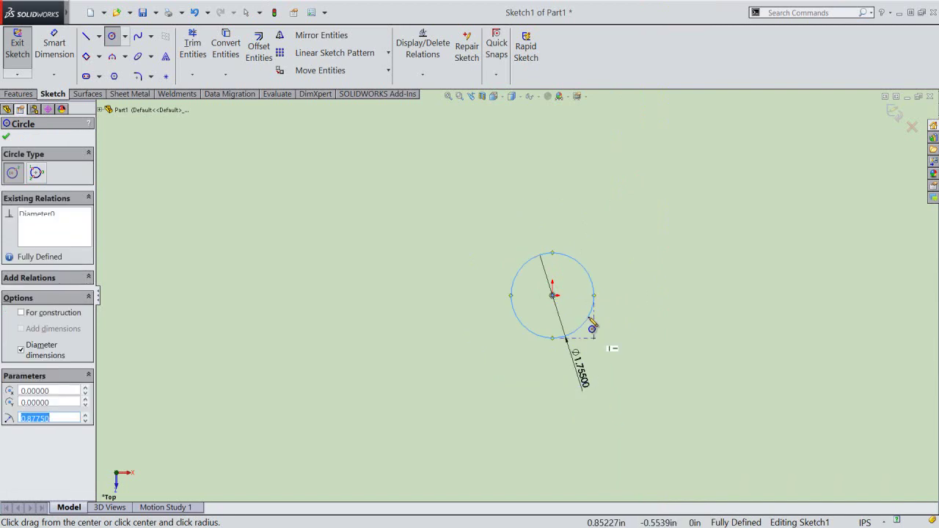
scroll(596, 309, down, 2)
click(533, 291)
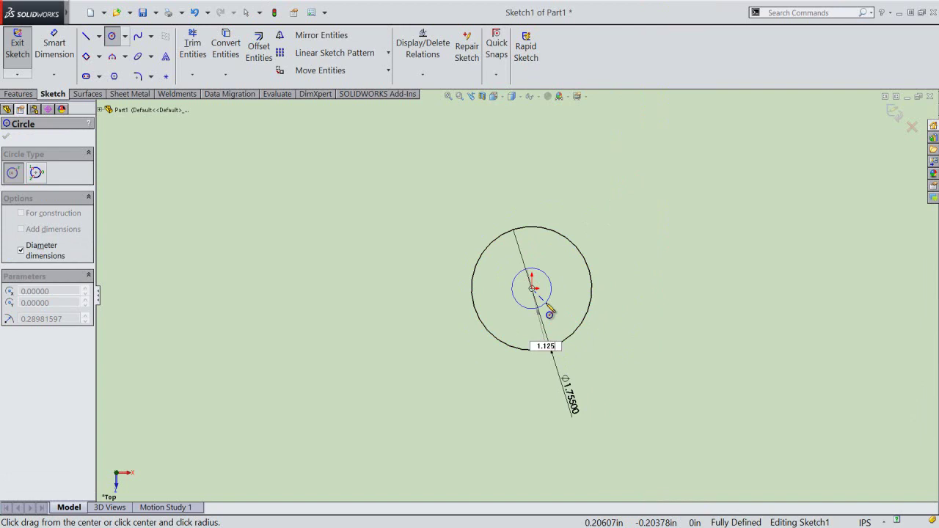
key(Return)
right_click(599, 240)
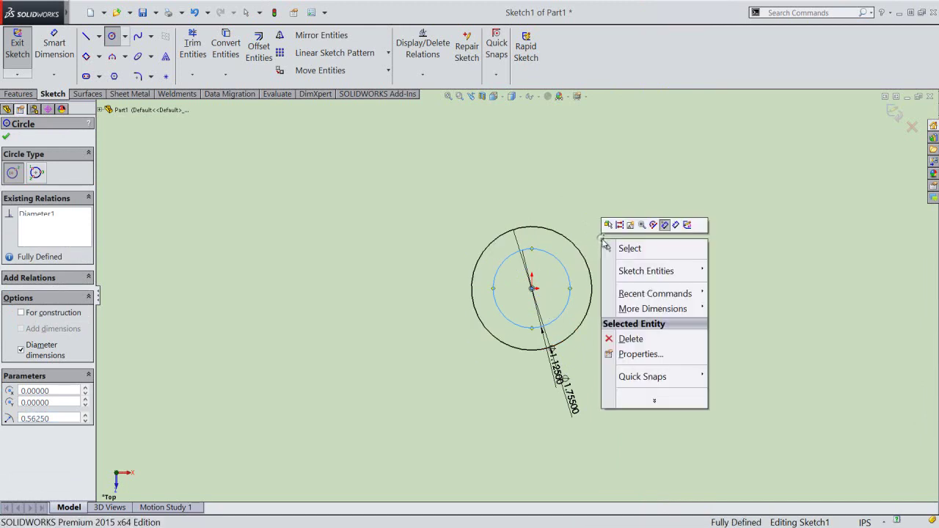
click(617, 250)
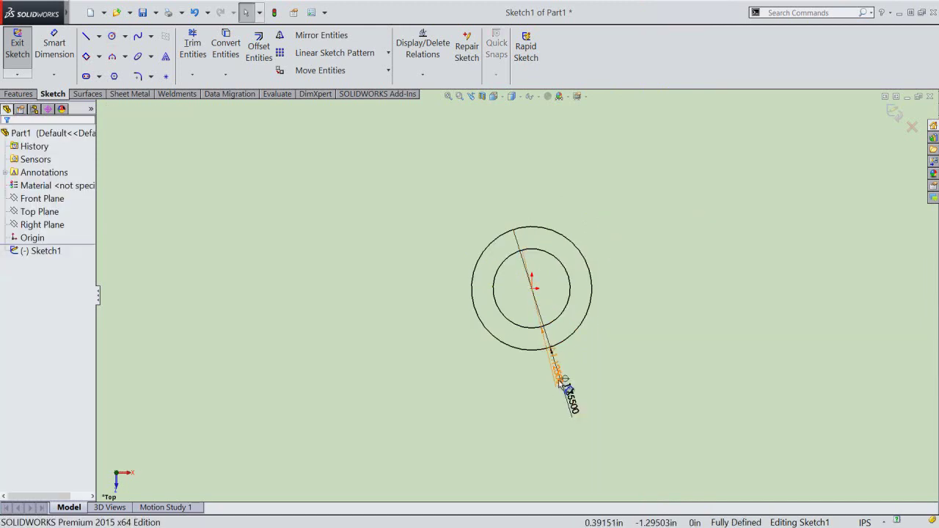
Place the Ø1.125 dimension inside and Ø1.755 outside, fit the view, and exit the sketch.
click(561, 295)
click(612, 378)
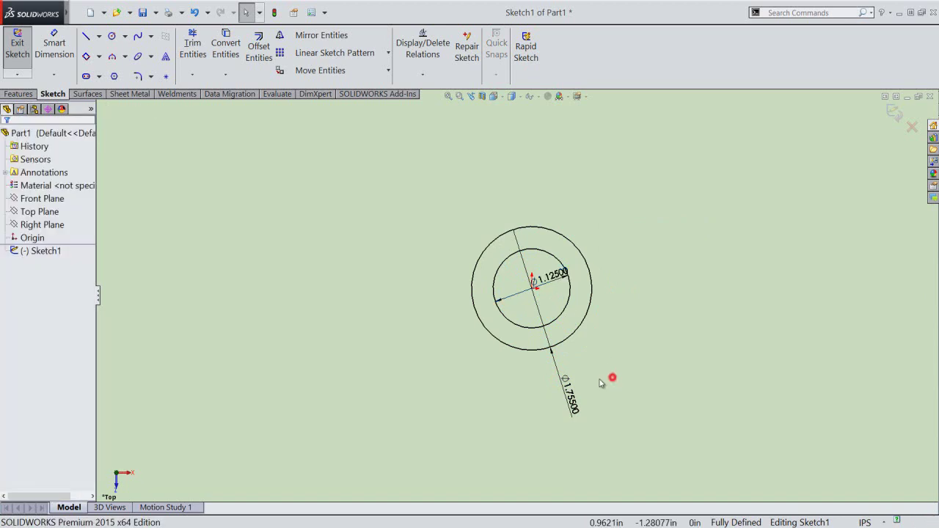
click(621, 246)
click(621, 253)
click(448, 96)
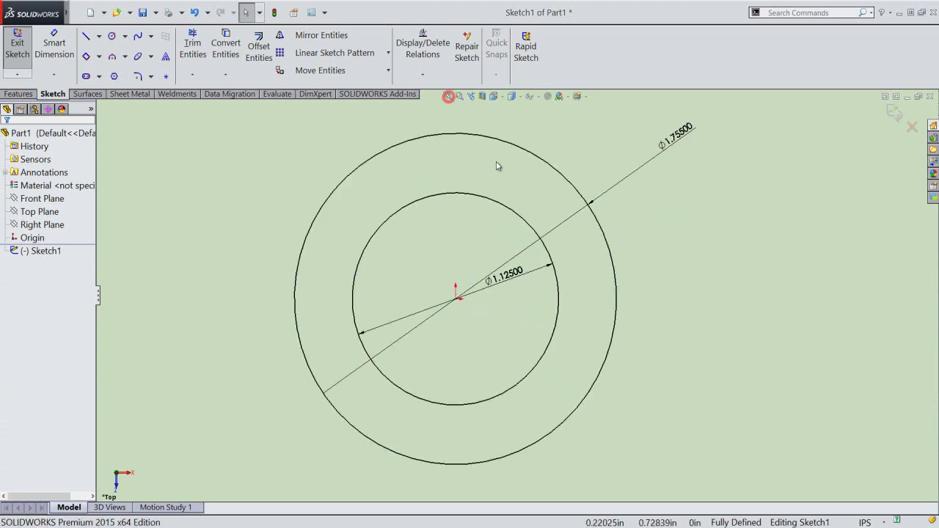
click(509, 163)
click(500, 157)
click(10, 53)
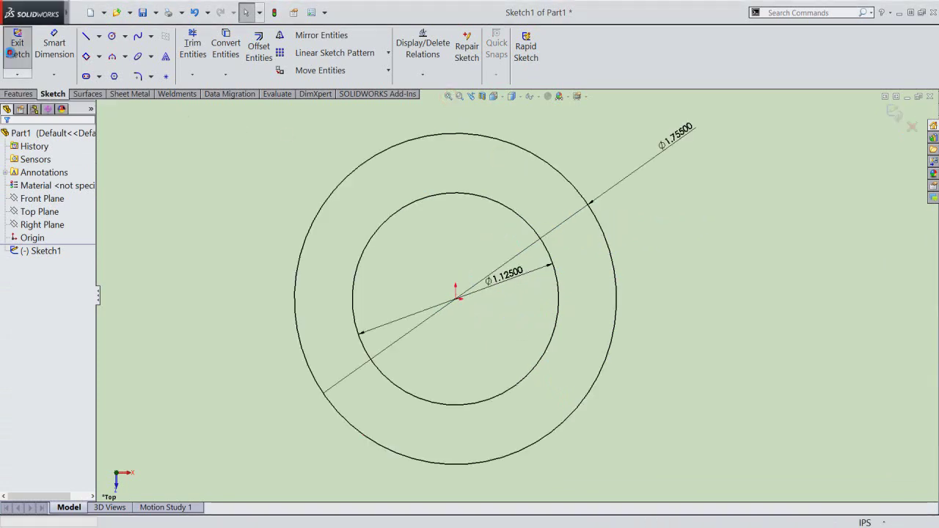
In isometric view, extrude the region between both circles 0.416 in blind to form the ring.
click(497, 98)
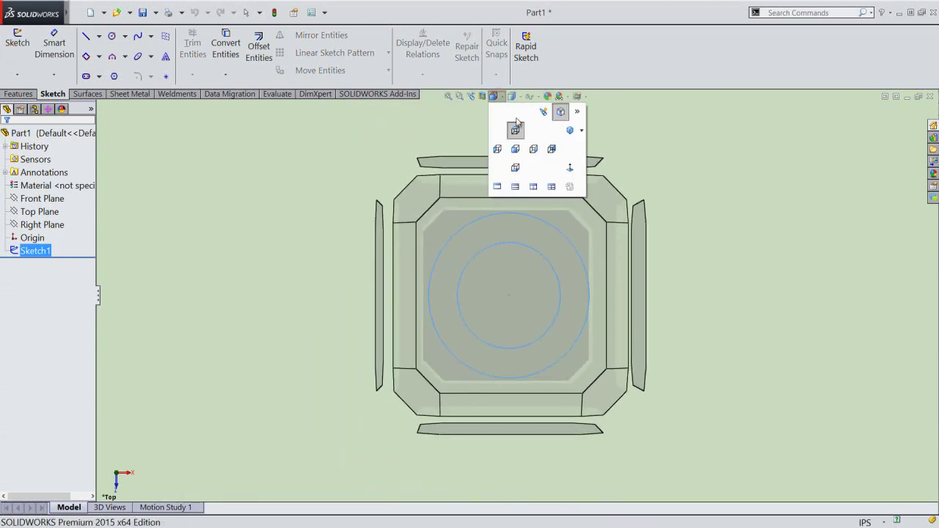
click(572, 132)
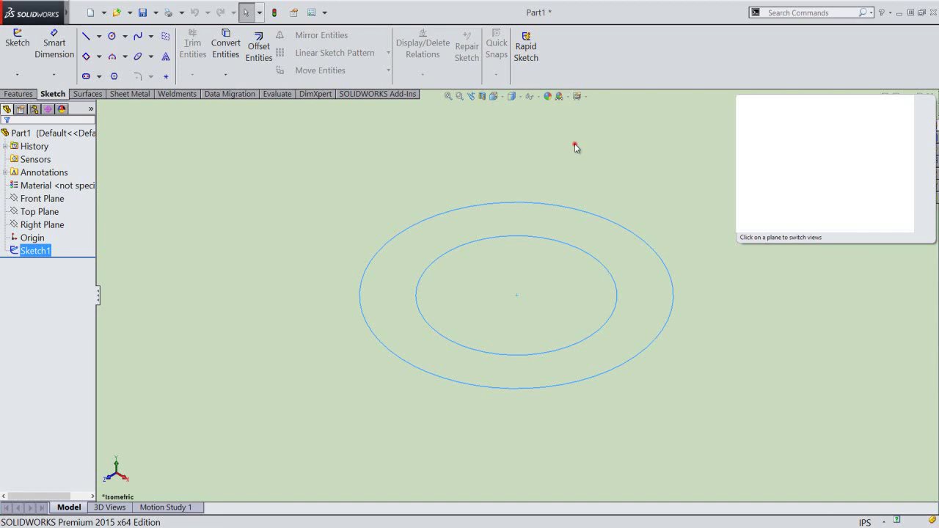
click(377, 182)
click(18, 94)
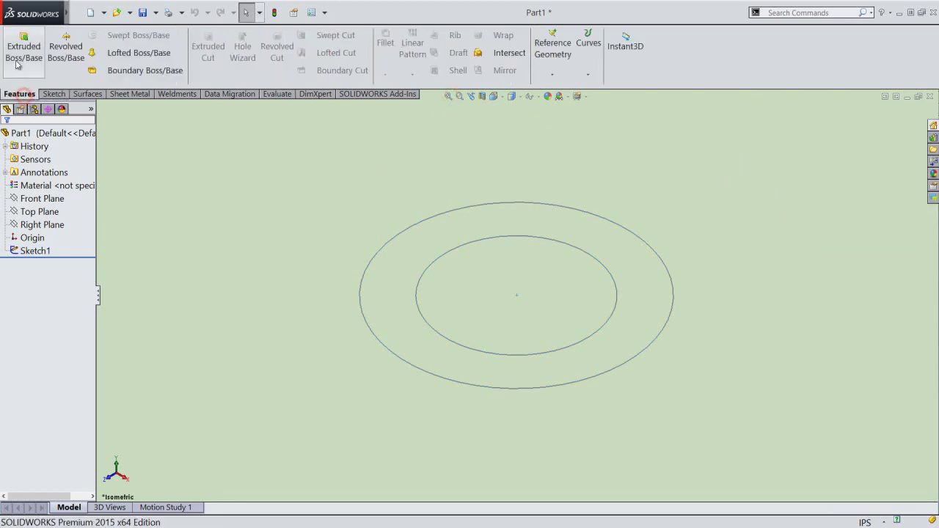
click(17, 60)
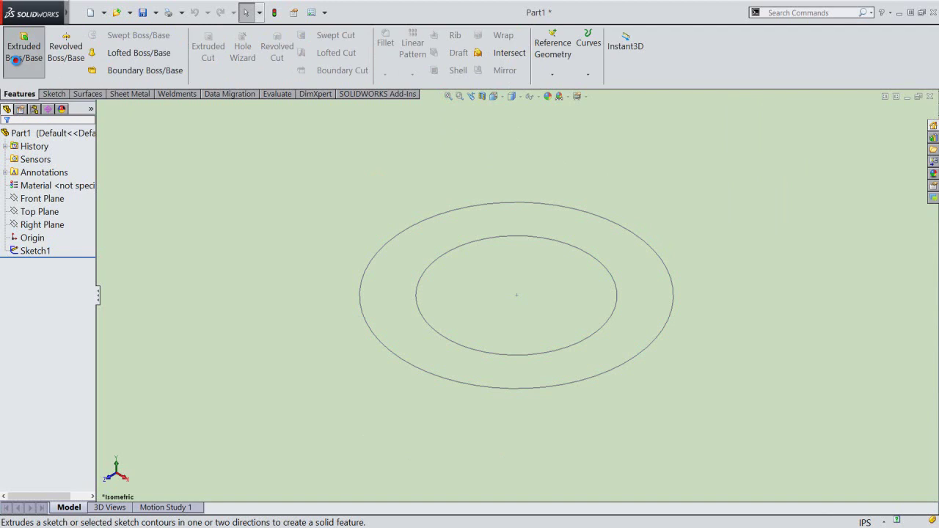
click(366, 274)
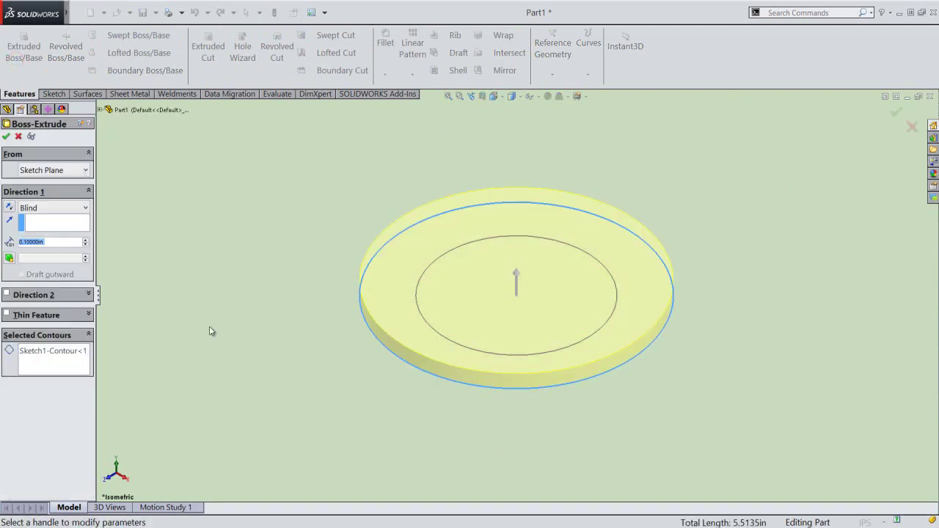
click(60, 367)
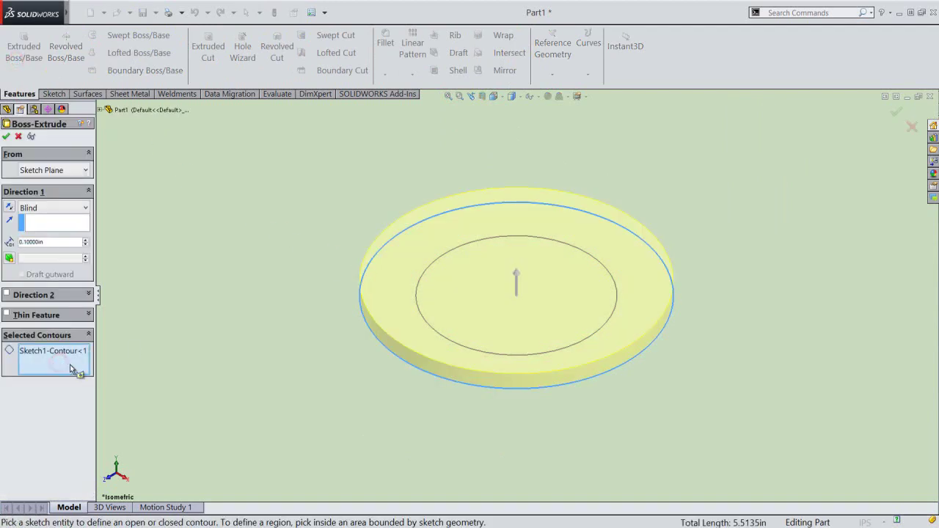
click(465, 311)
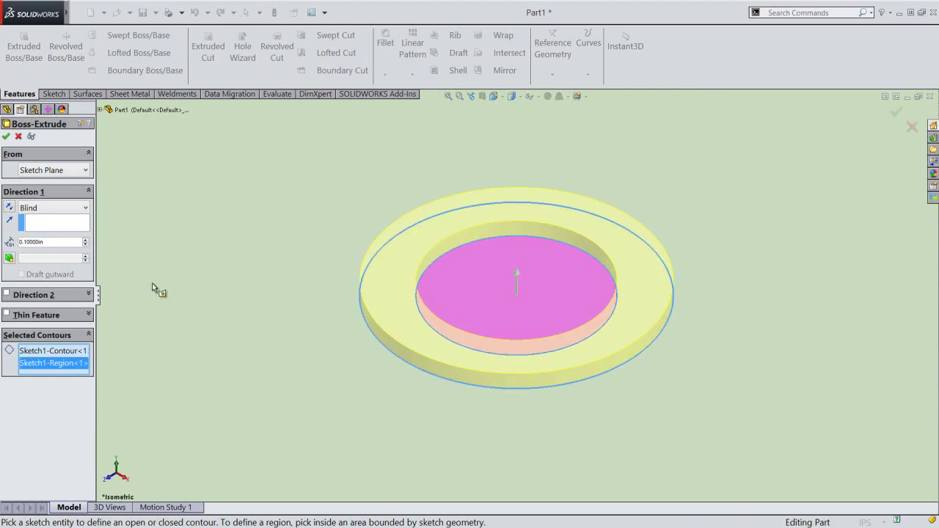
double_click(63, 243)
text(416)
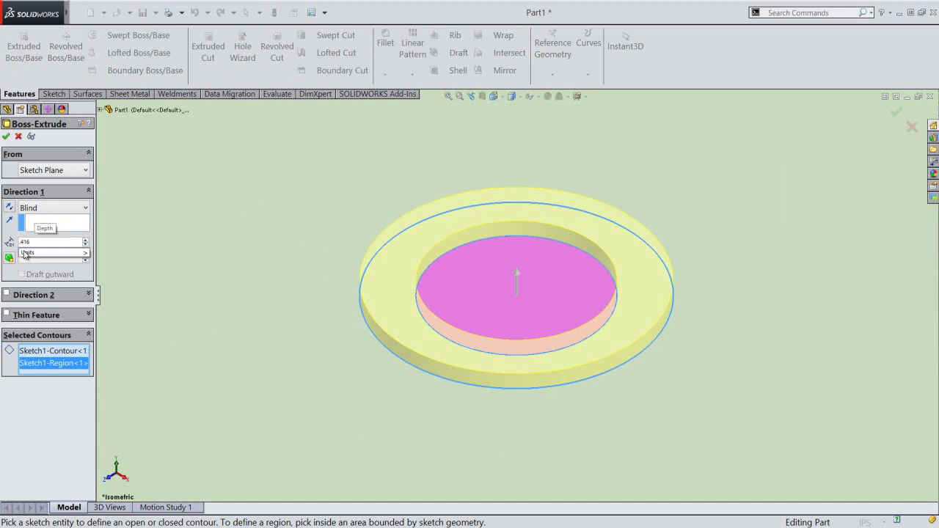
key(Return)
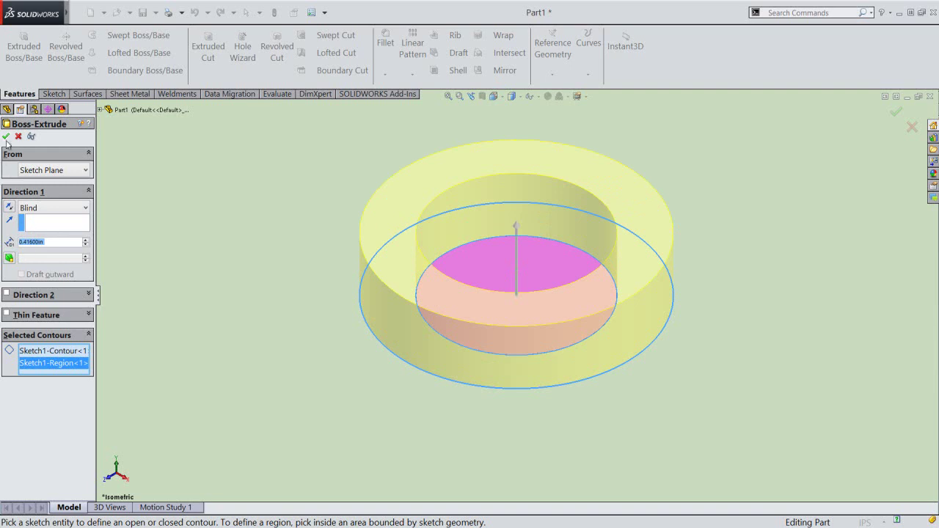
click(6, 137)
Apply the polished steel appearance from the metal library to the whole part.
click(273, 164)
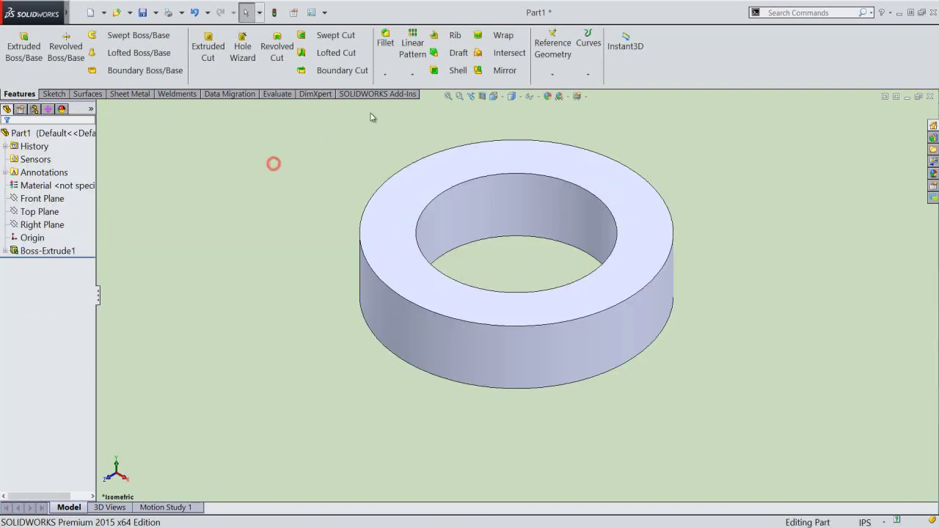
click(448, 96)
click(71, 132)
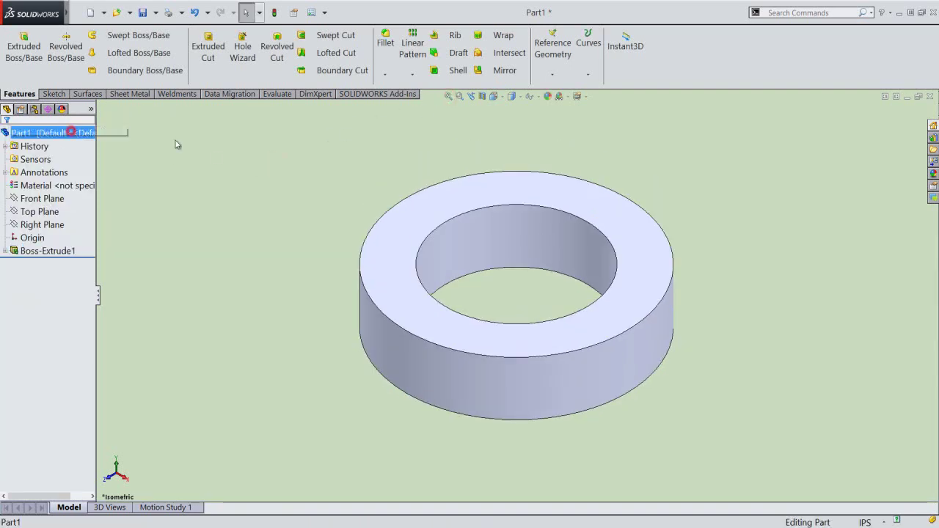
click(549, 97)
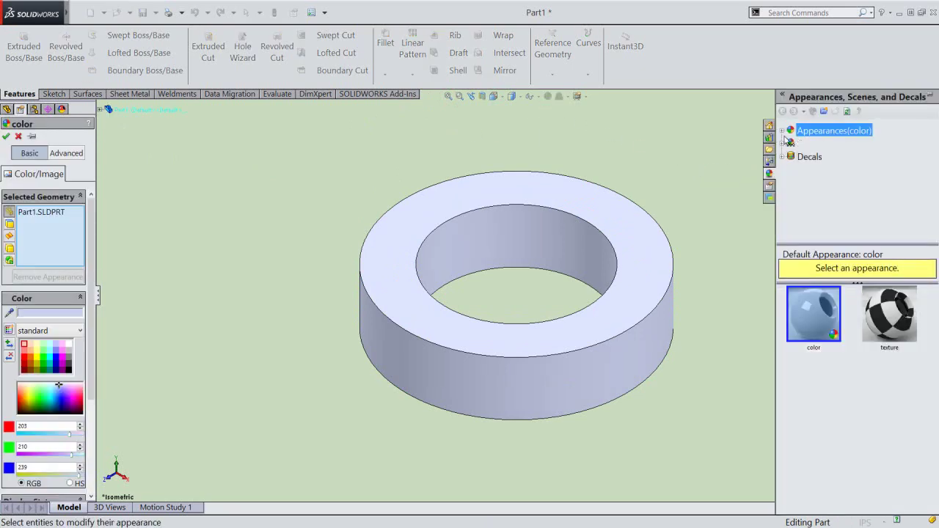
click(783, 131)
click(791, 156)
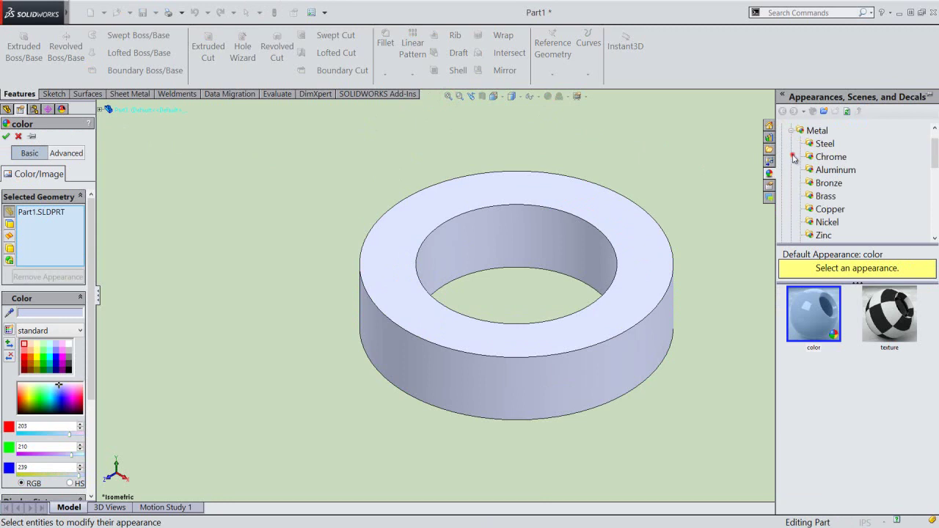
click(822, 144)
click(812, 311)
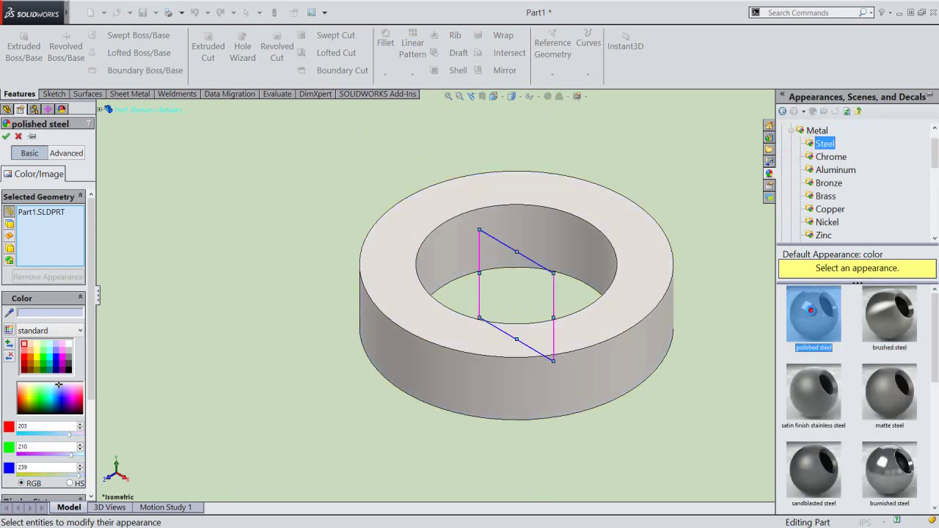
click(6, 138)
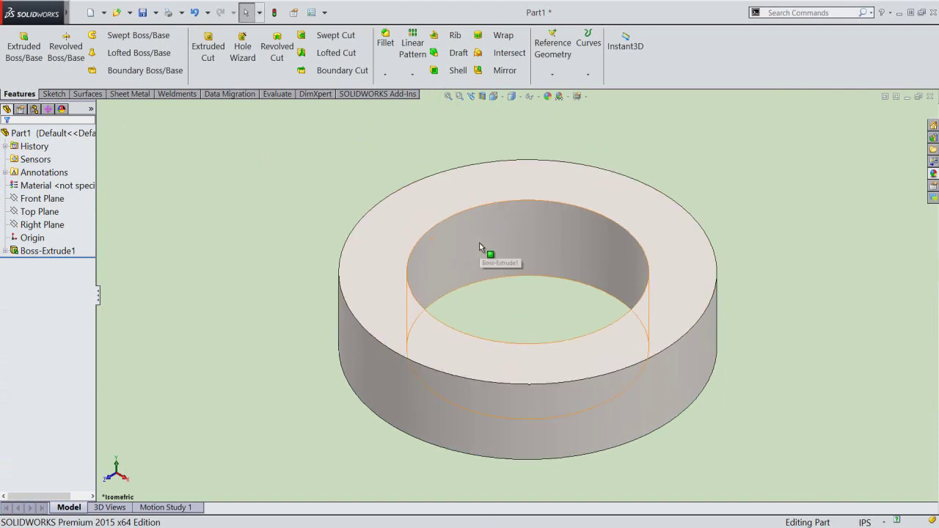
Set the scene's ambient light strength to 0.64.
click(62, 109)
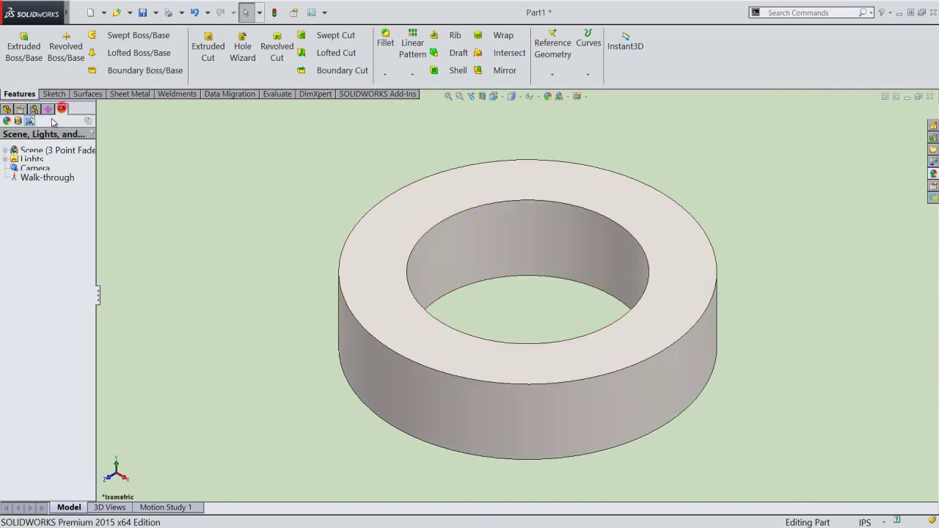
click(5, 166)
double_click(37, 176)
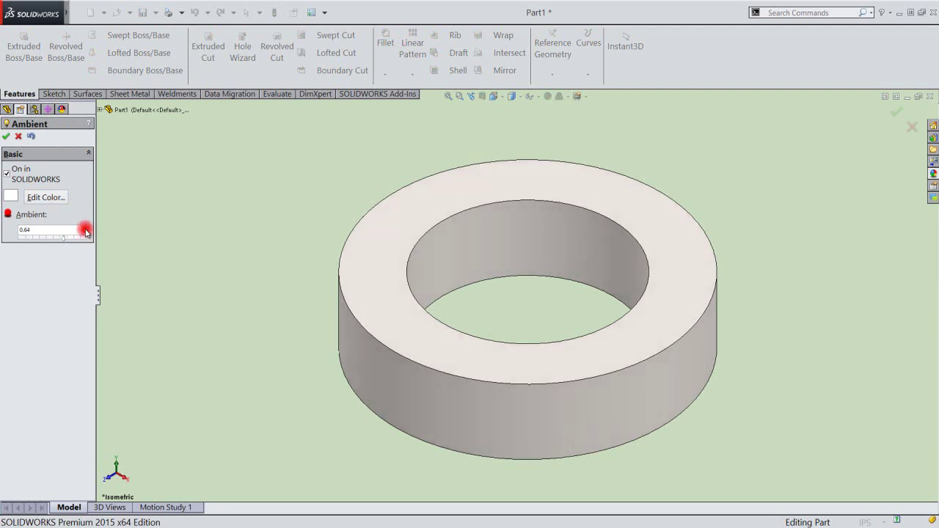
click(7, 136)
click(6, 109)
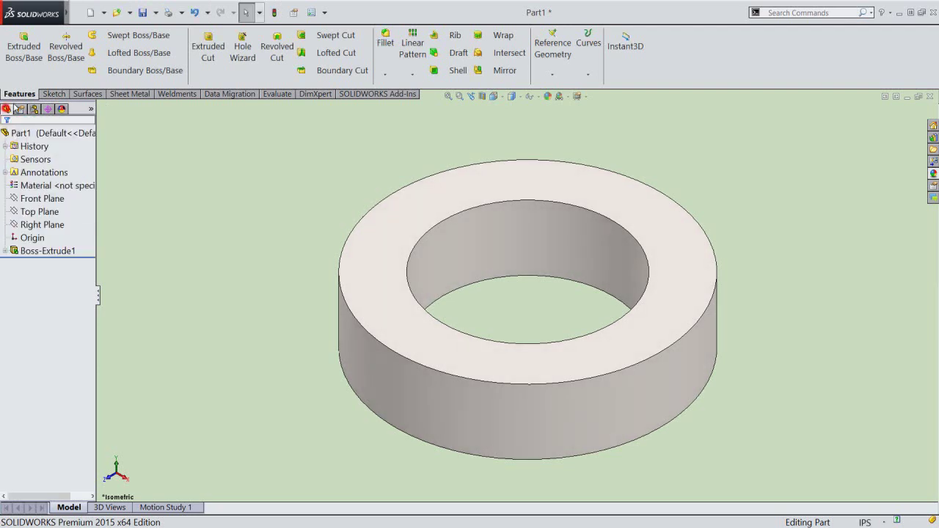
Save the part as BearingLocknut NE.sldprt.
click(143, 12)
text(BearingLocknut NE)
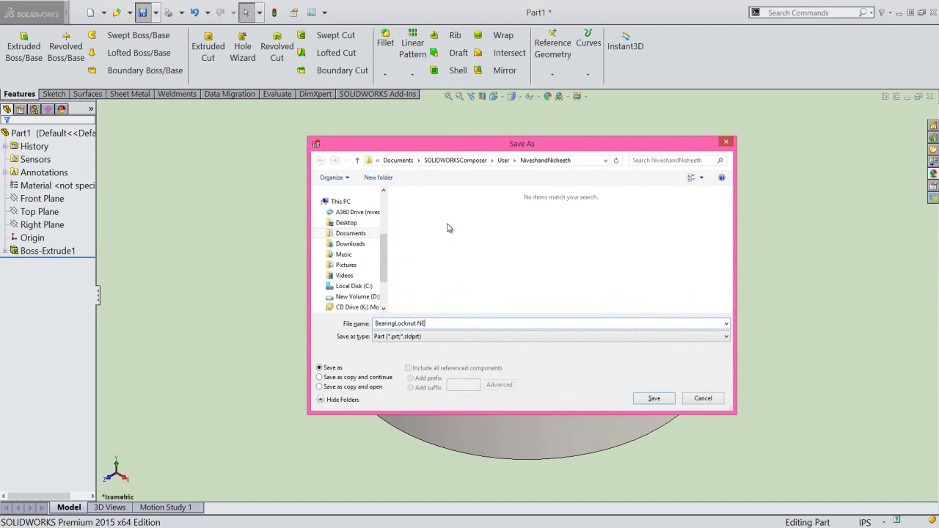
click(652, 401)
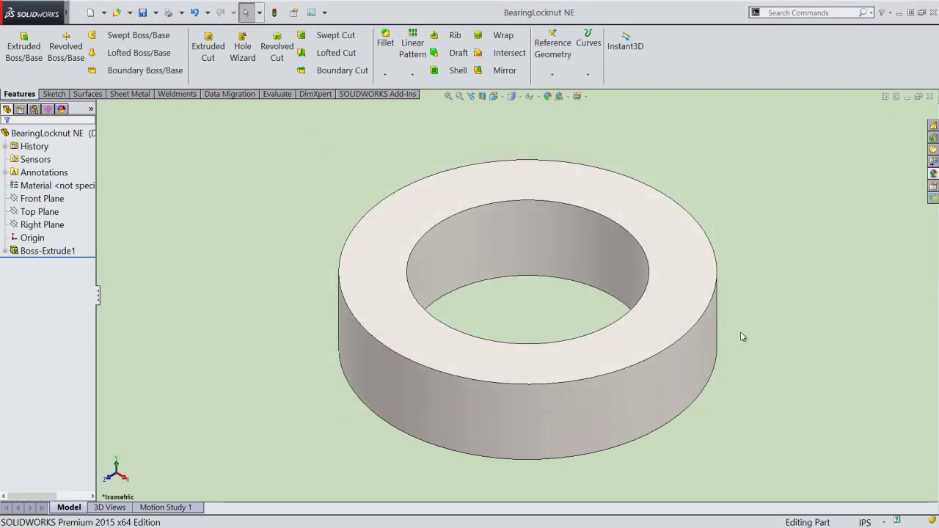
Chamfer the ring's top outer edge with distance 0.1275 in at 45°.
click(715, 288)
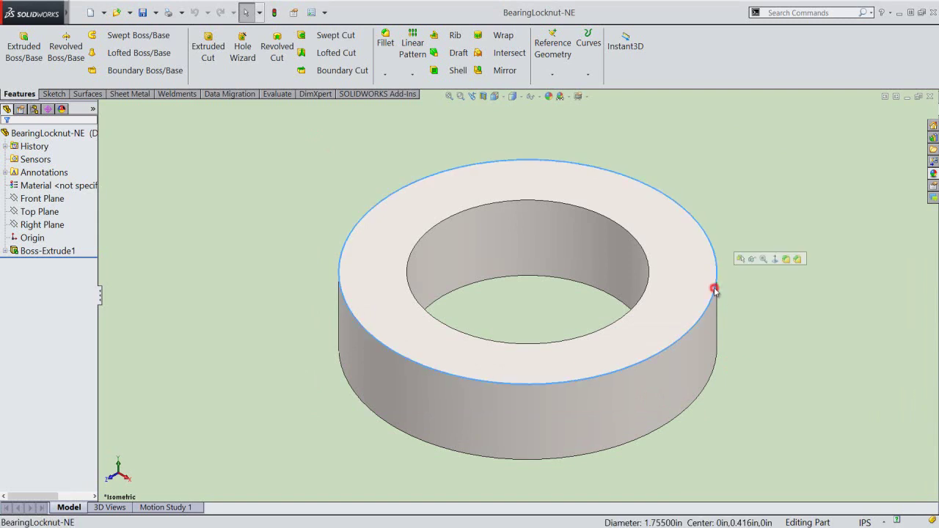
click(797, 259)
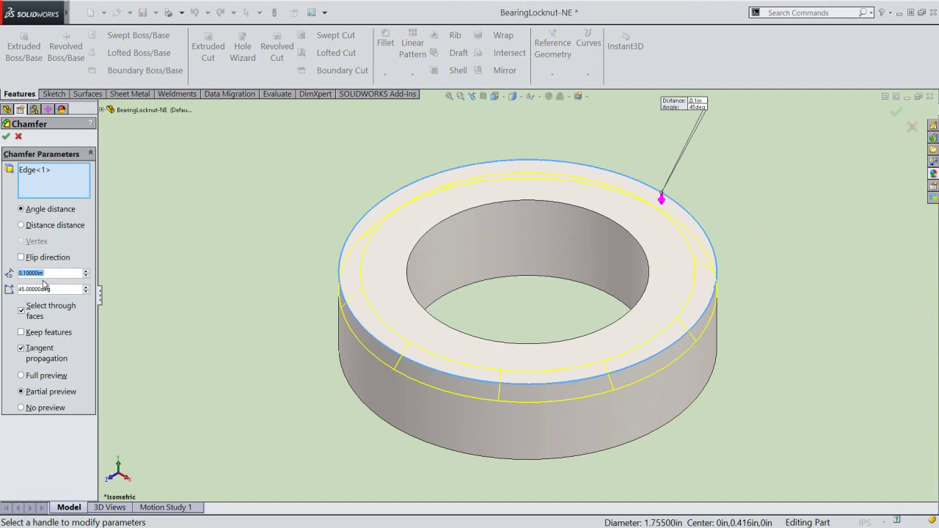
text(.1)
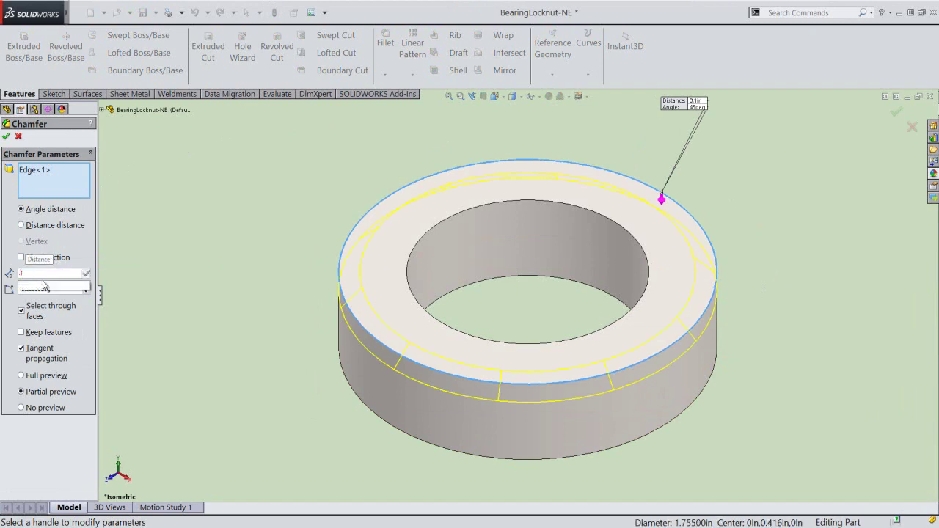
text(275)
key(Return)
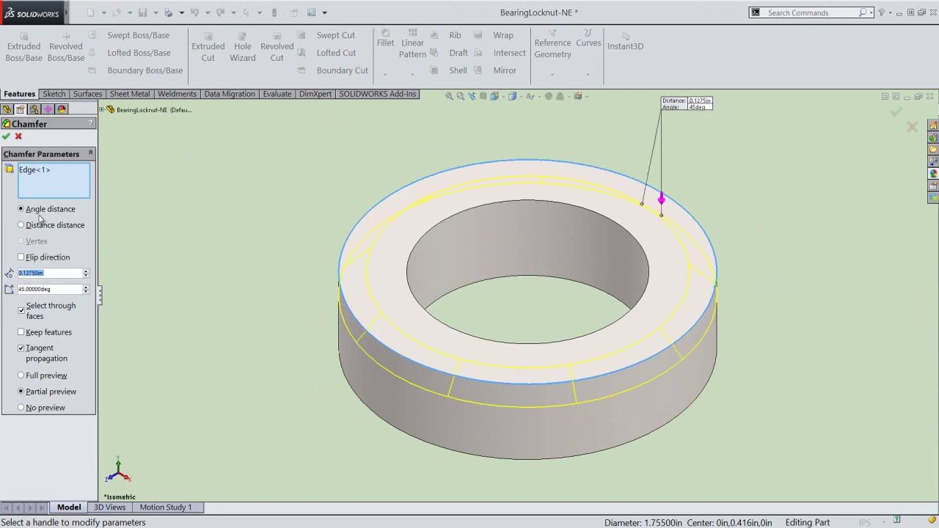
click(6, 137)
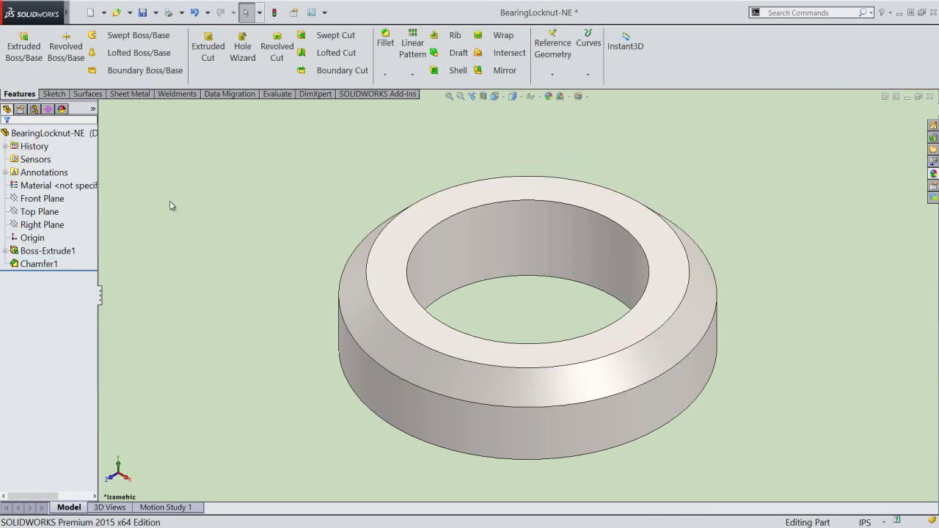
Start an extruded-cut sketch on the ring's top face, viewed normal to it and zoomed to fit.
click(209, 59)
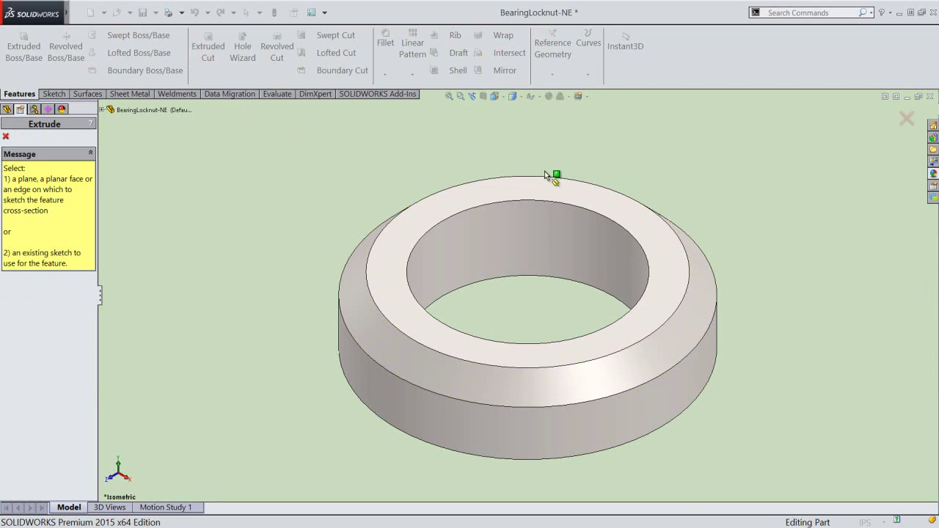
click(581, 189)
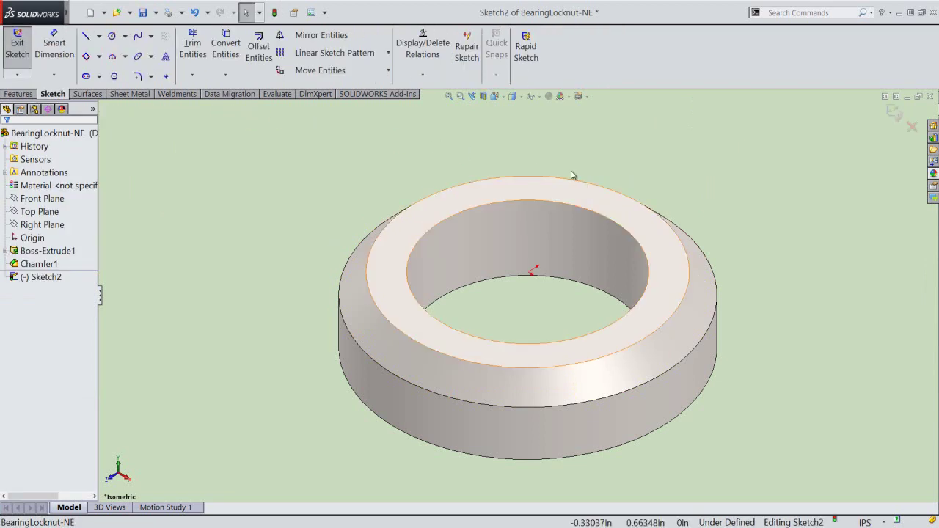
click(495, 96)
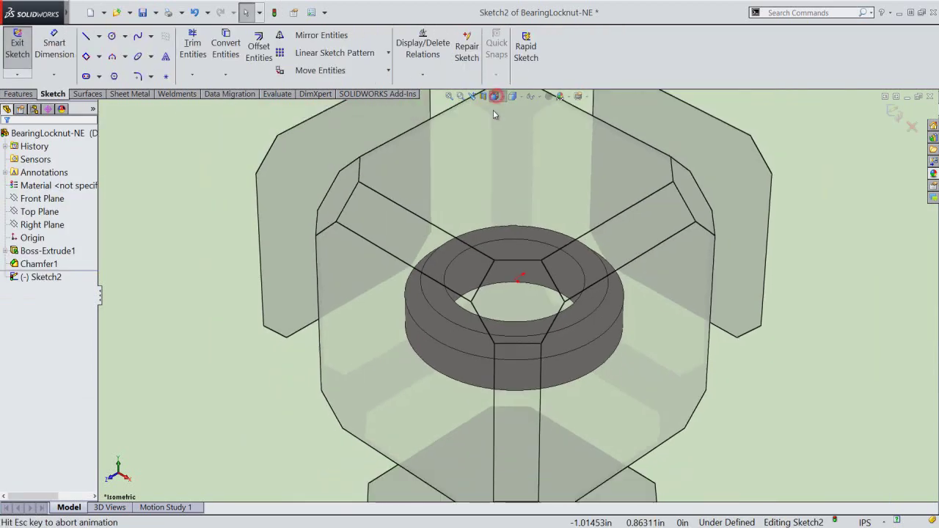
click(503, 234)
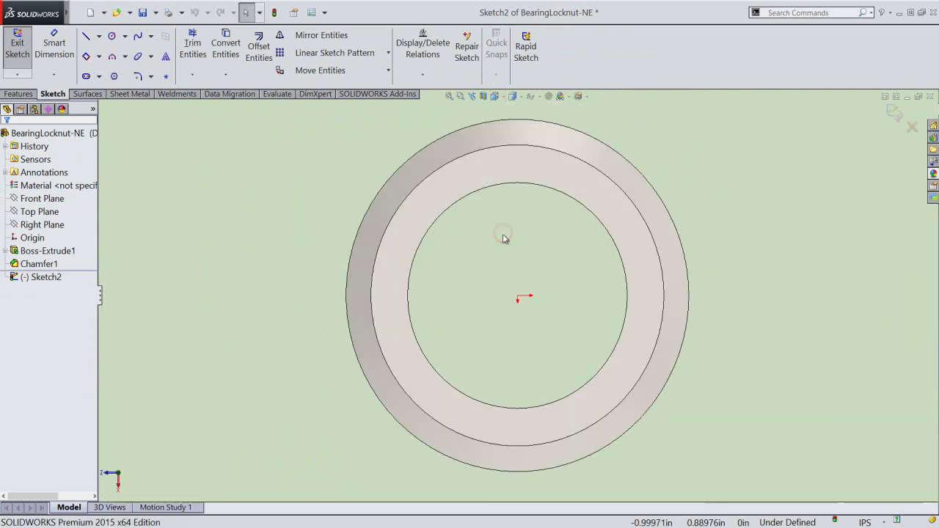
click(505, 256)
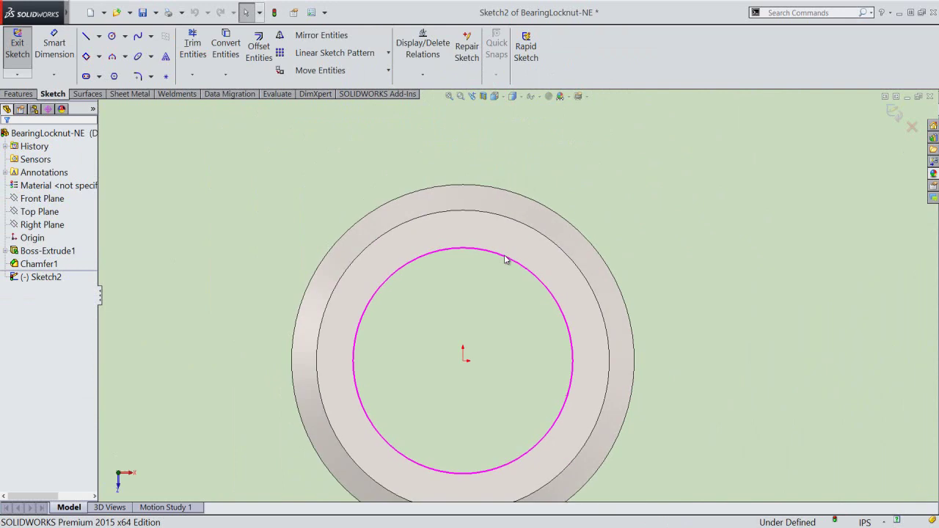
click(450, 96)
click(475, 259)
Draw an infinite horizontal centerline through the origin.
right_click(475, 259)
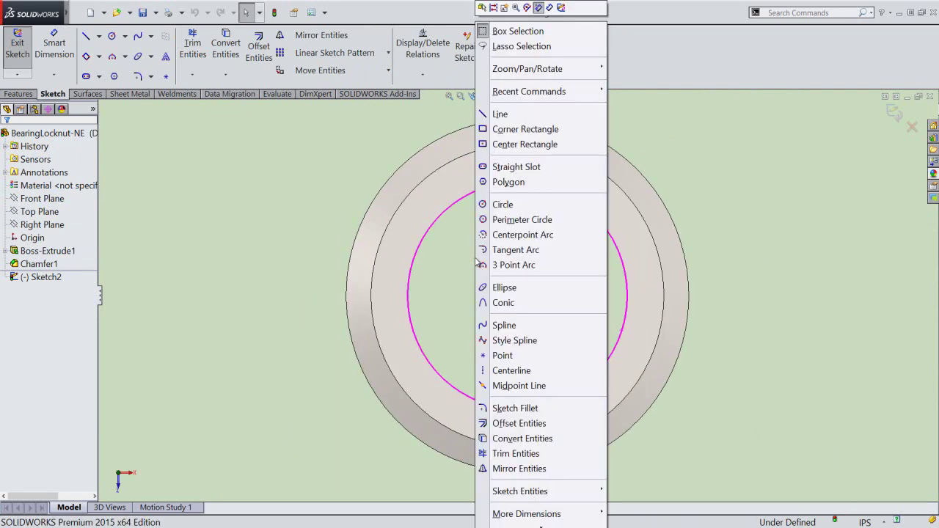
click(496, 371)
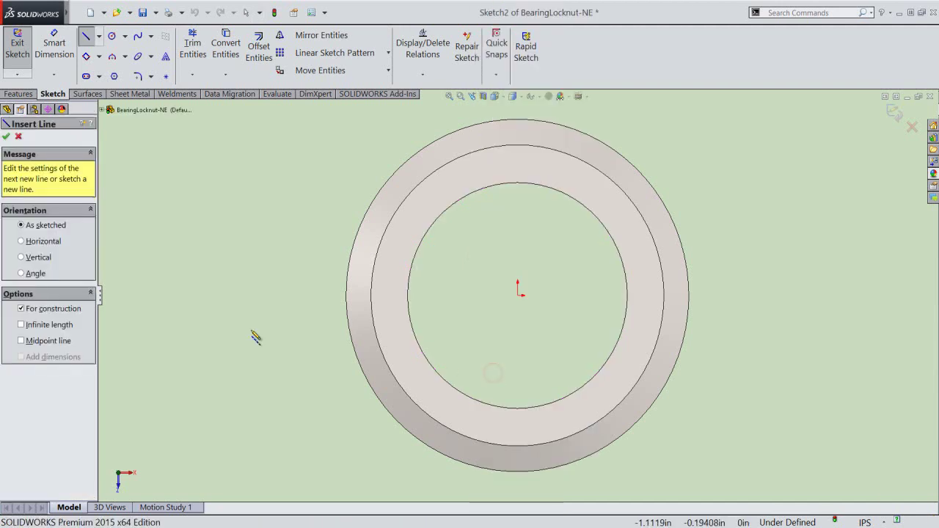
click(19, 326)
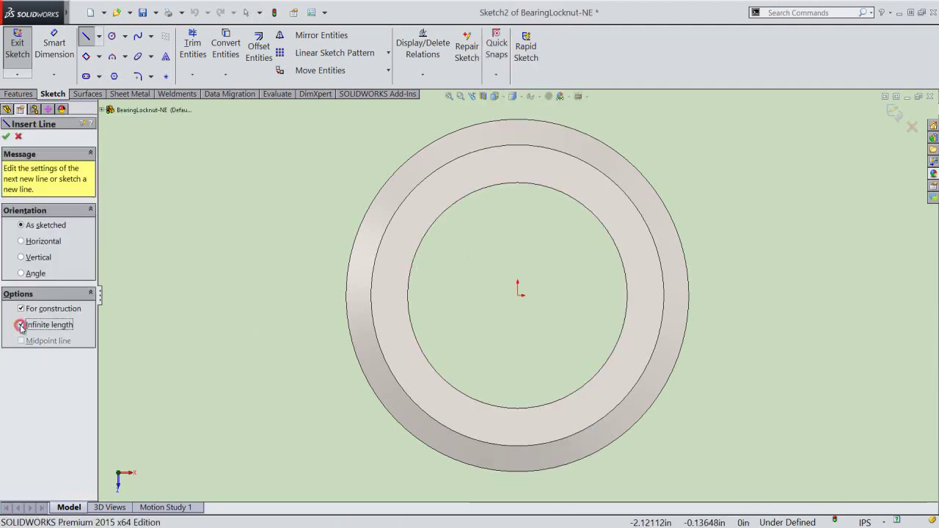
click(29, 242)
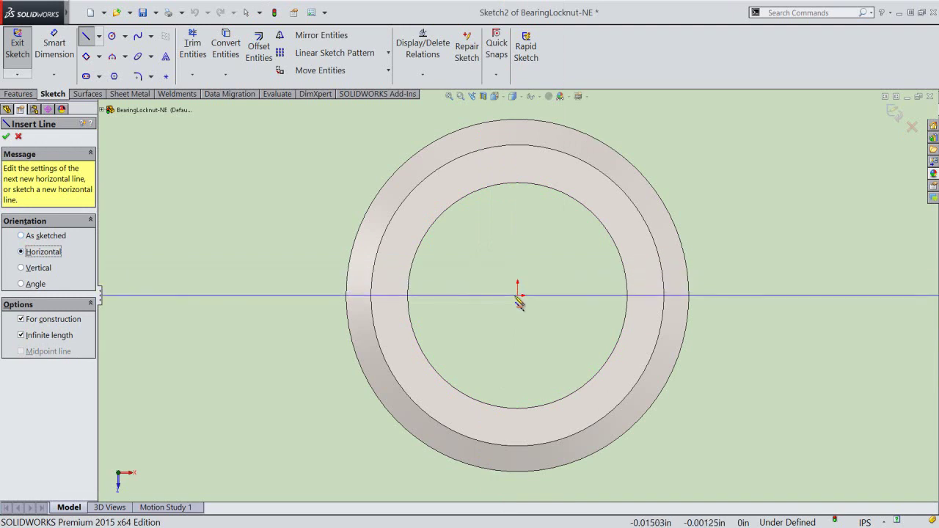
click(518, 295)
right_click(566, 278)
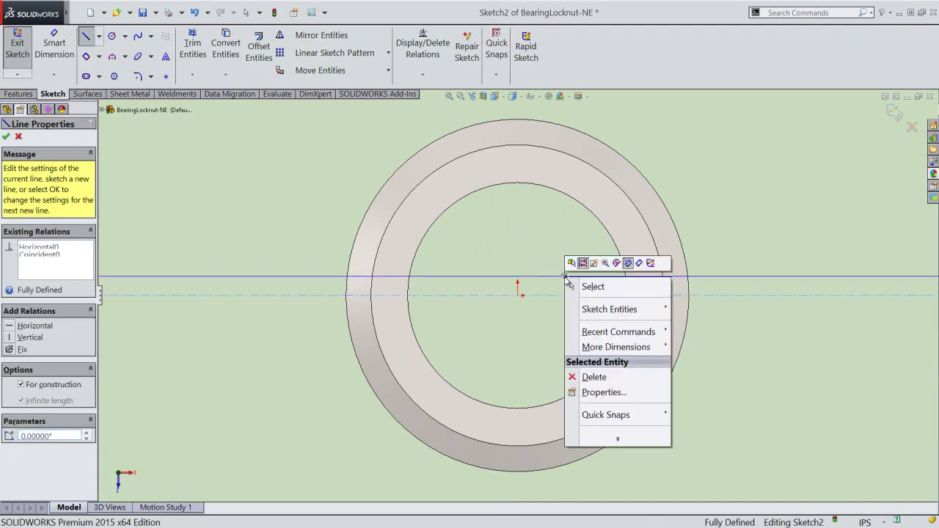
mouse_move(610, 309)
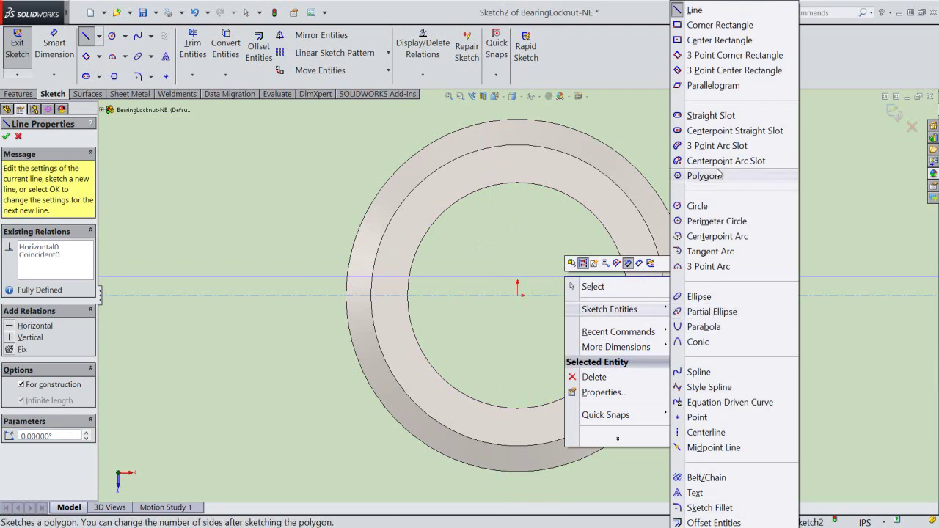
Draw a centre rectangle on the centreline across the outer rim and dimension its height 0.198 in.
click(709, 40)
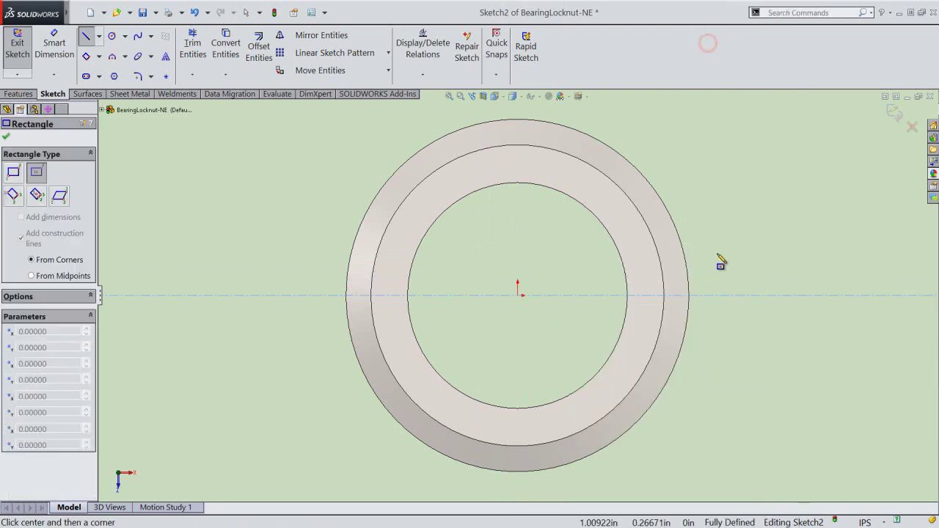
click(727, 295)
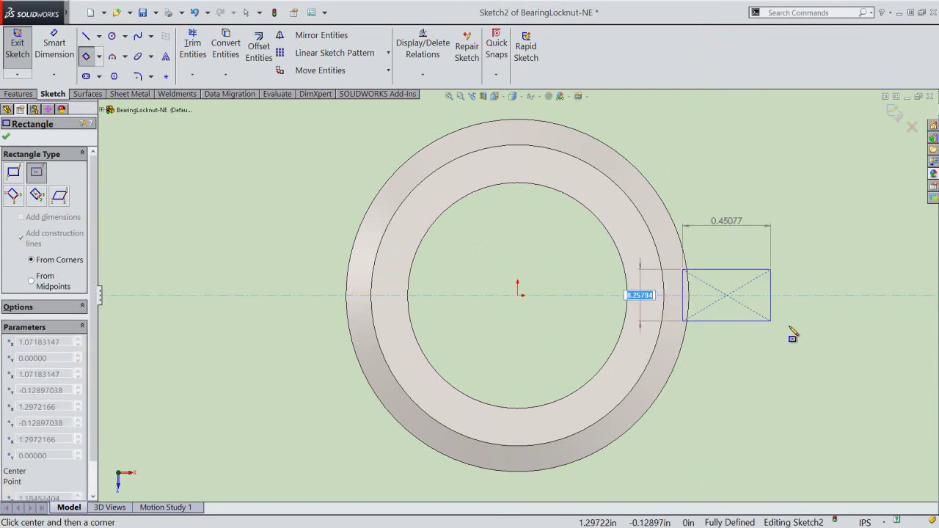
right_click(727, 181)
click(736, 183)
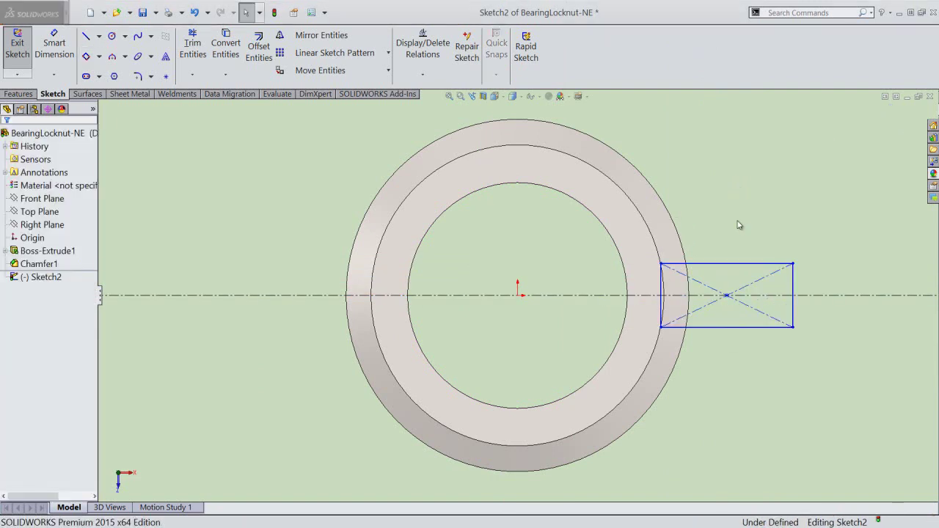
right_click(738, 223)
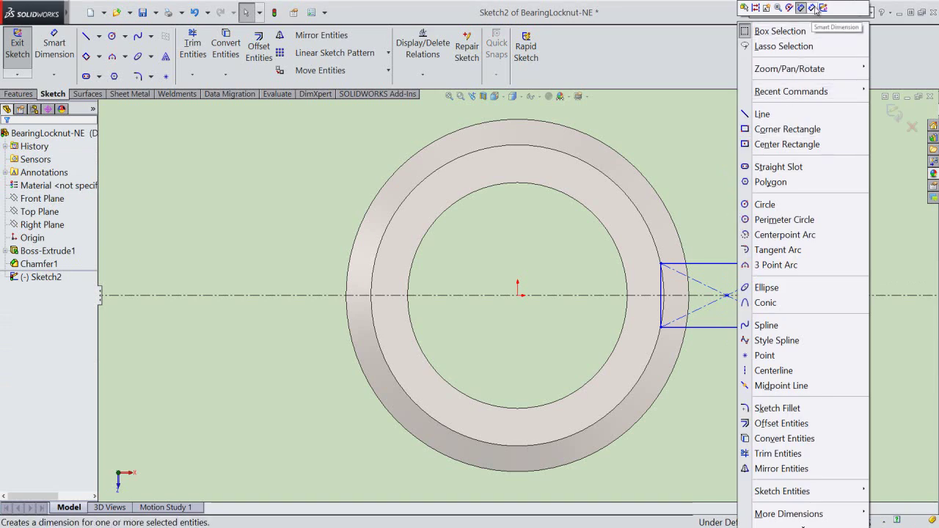
click(811, 7)
click(794, 286)
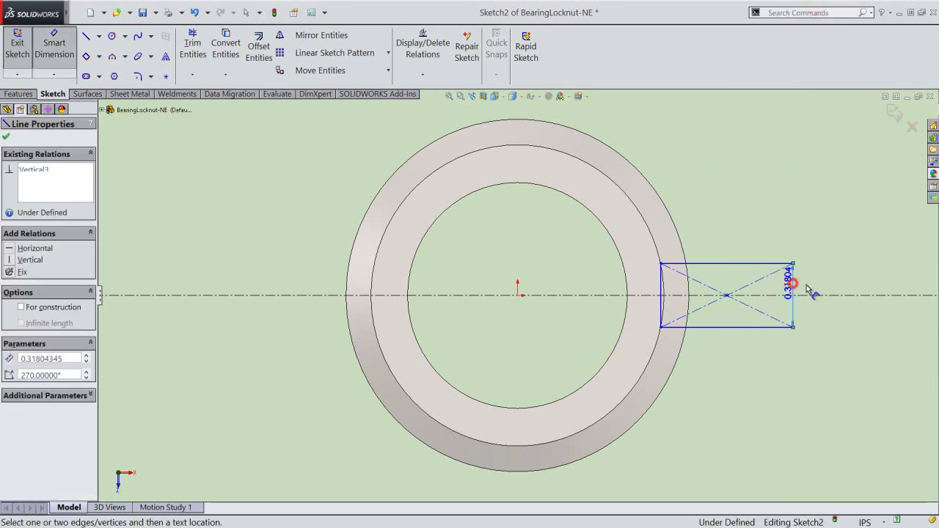
click(825, 284)
text(19)
key(Return)
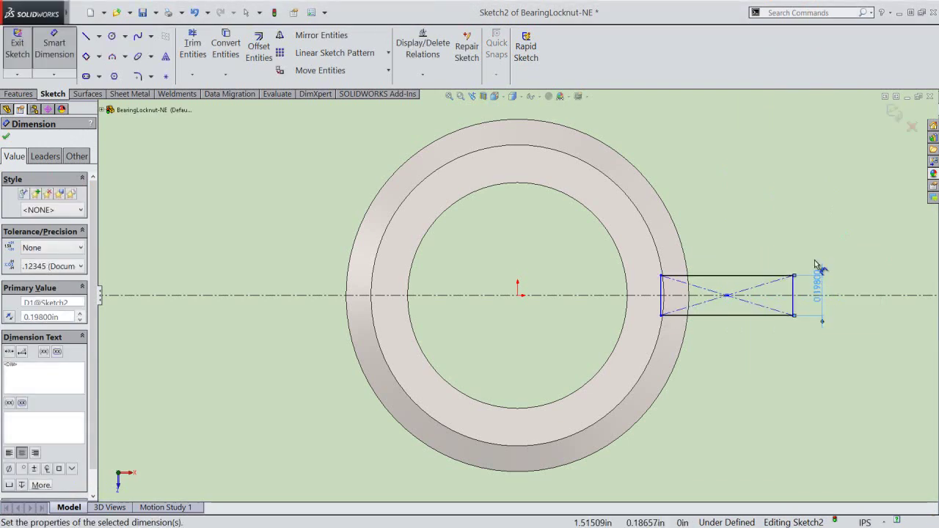
click(789, 229)
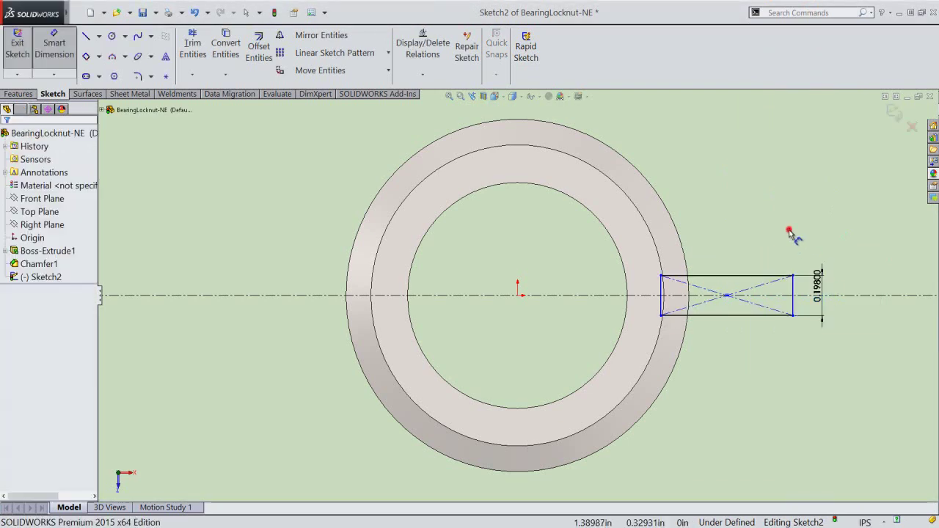
Dimension the slot's inner edge 0.7735 in from the origin.
click(519, 295)
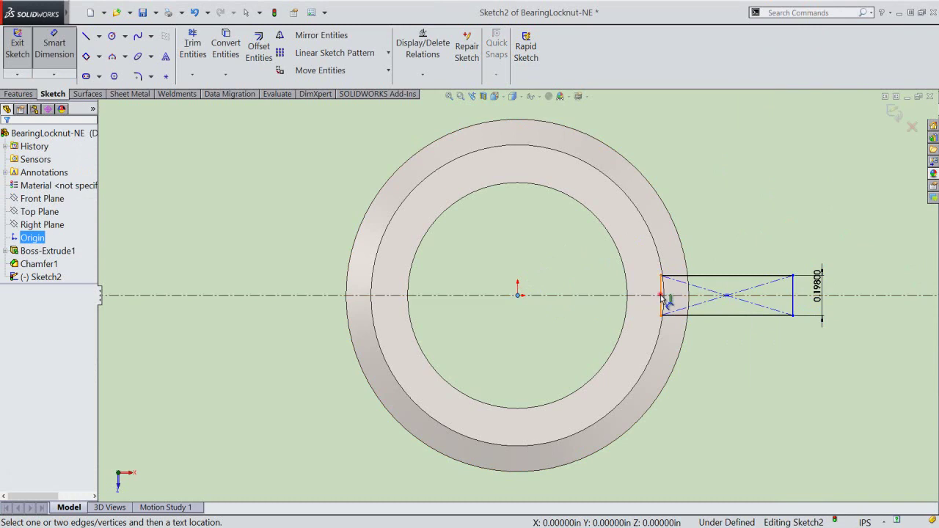
click(662, 296)
click(530, 313)
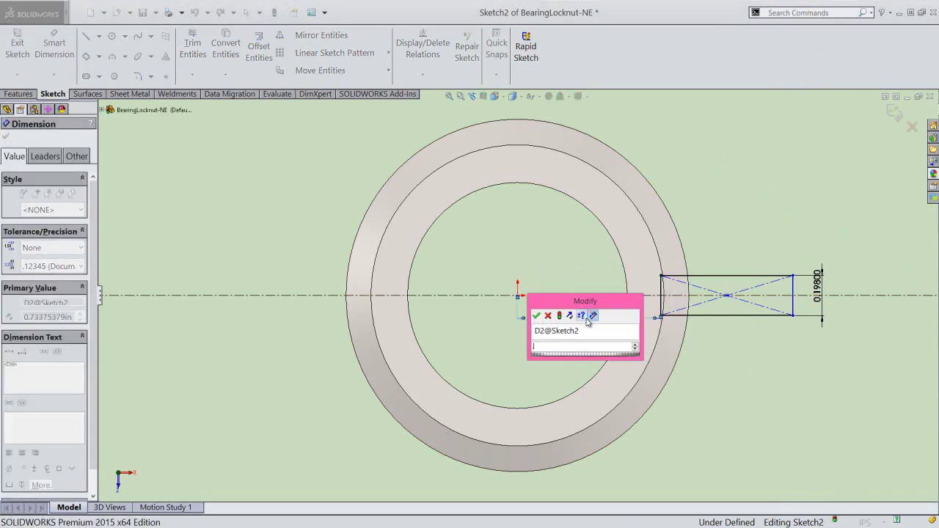
text(.7735)
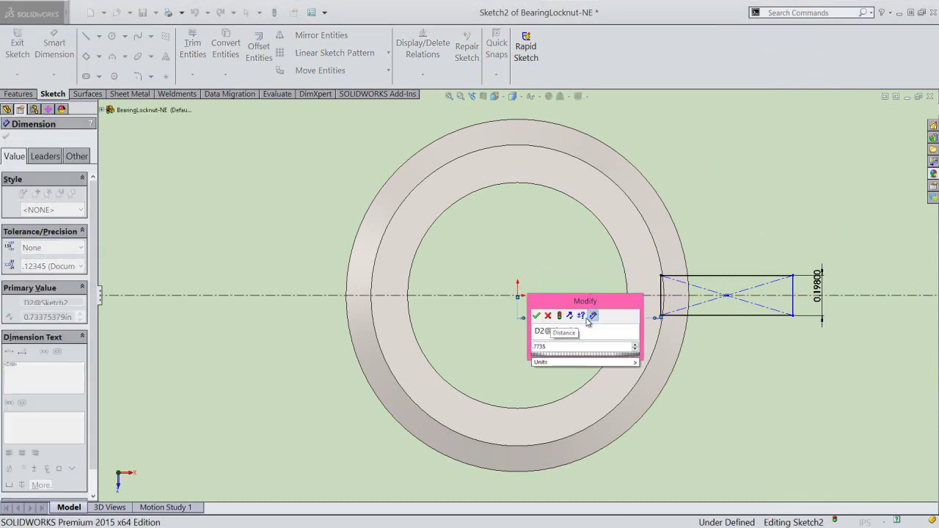
key(Return)
right_click(554, 254)
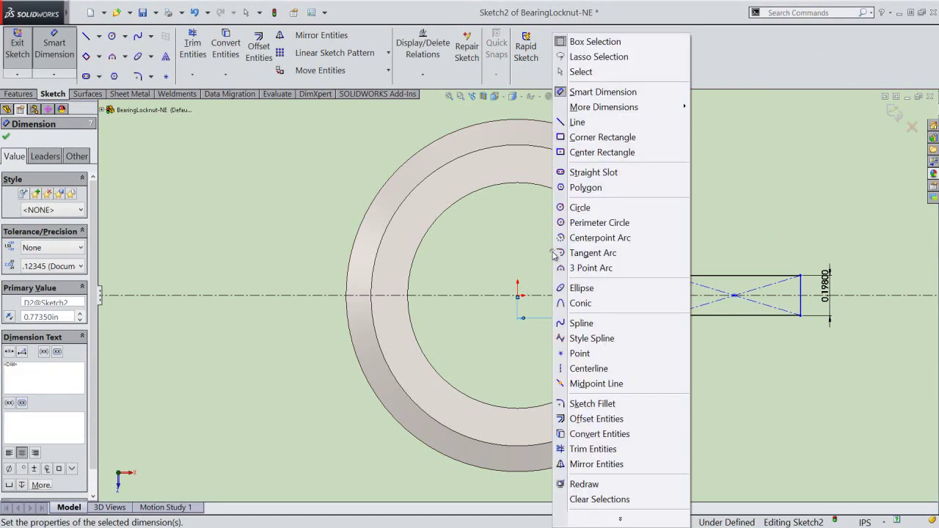
click(581, 71)
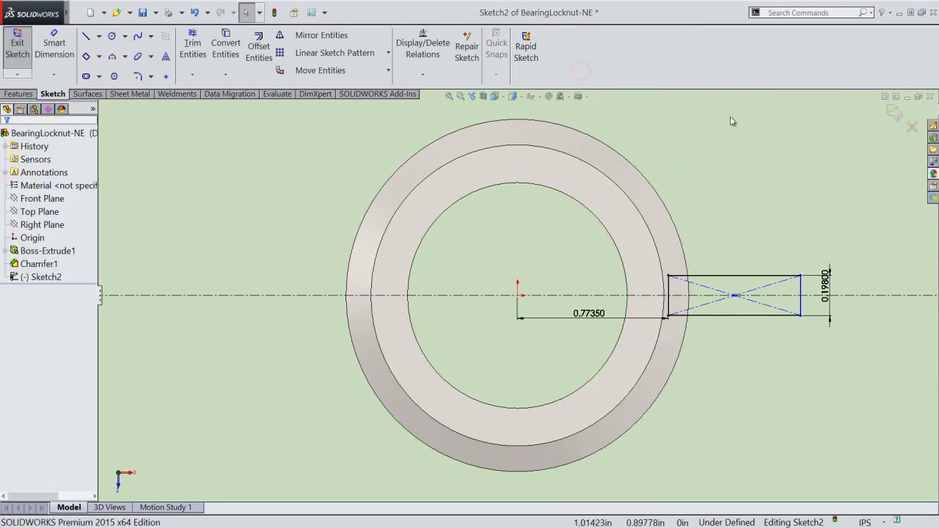
Cut the slot sketch Through All in isometric view, then rebuild the part.
key(ctrl+e)
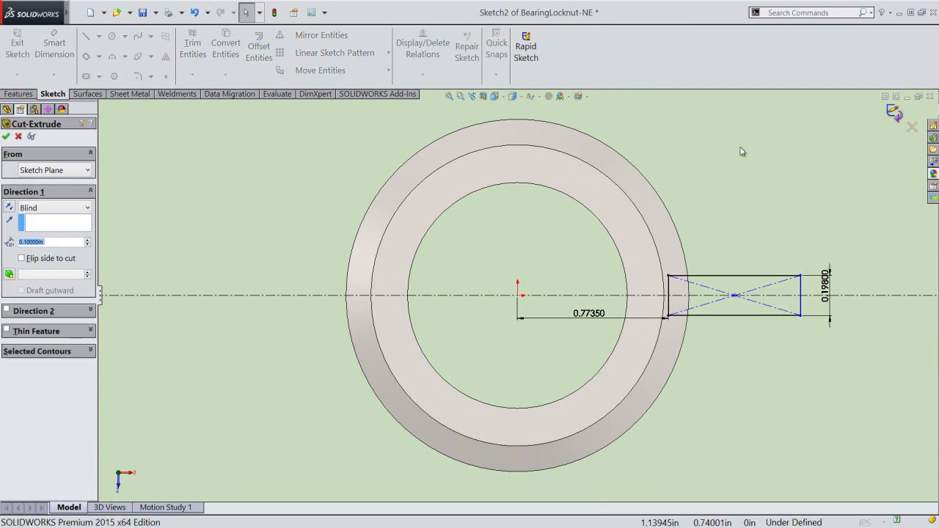
click(472, 97)
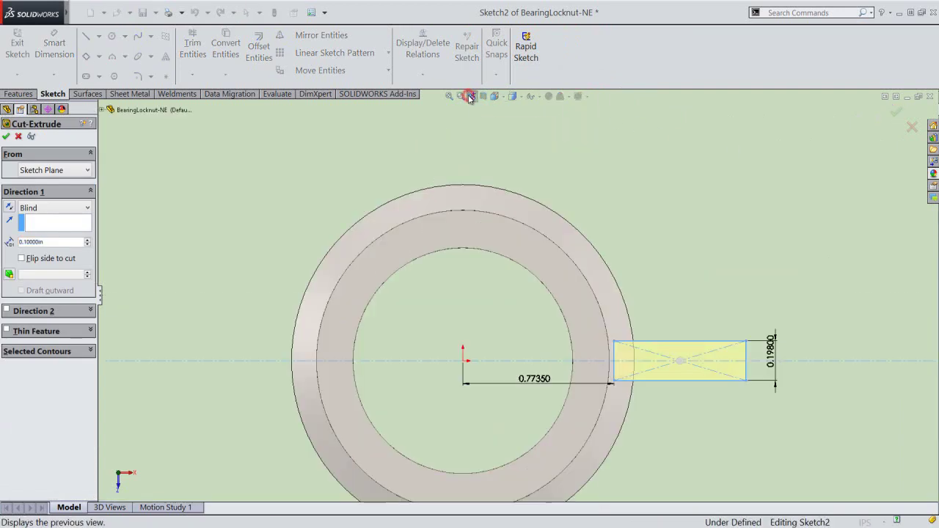
click(472, 97)
click(472, 97)
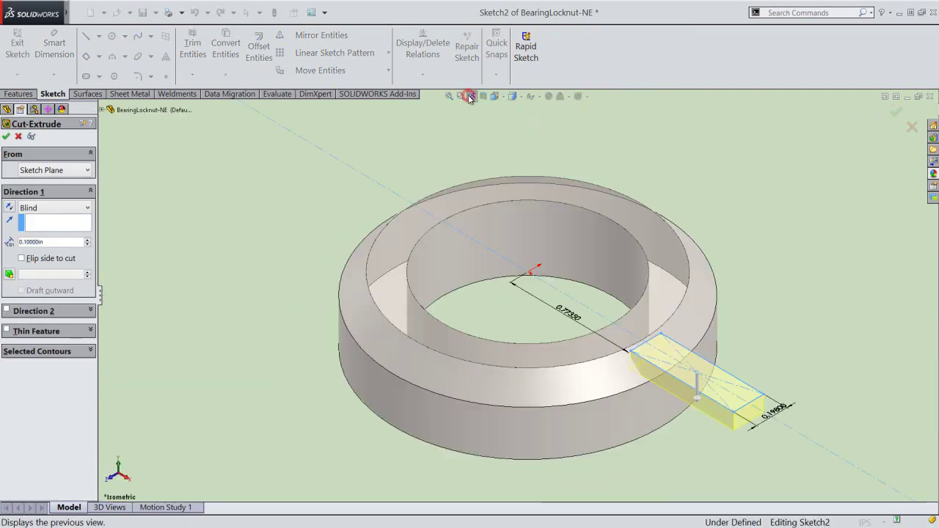
right_click(182, 235)
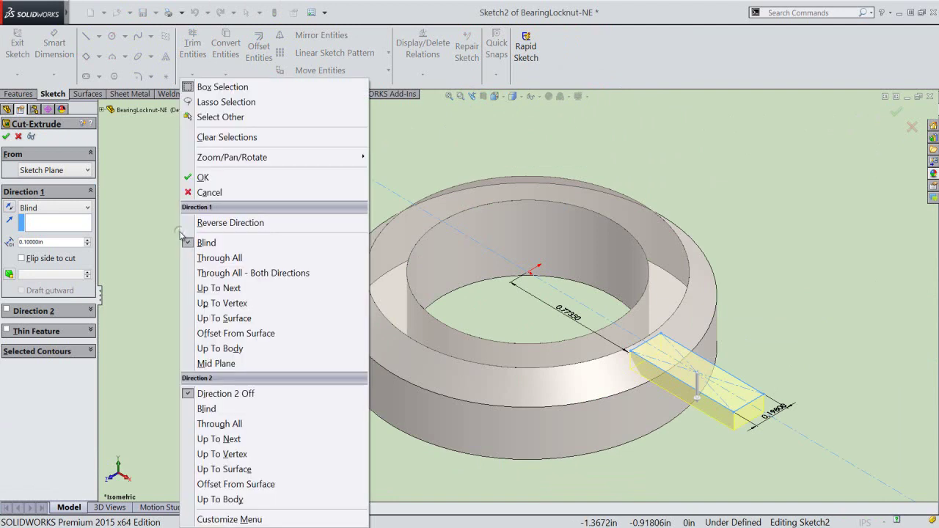
click(228, 258)
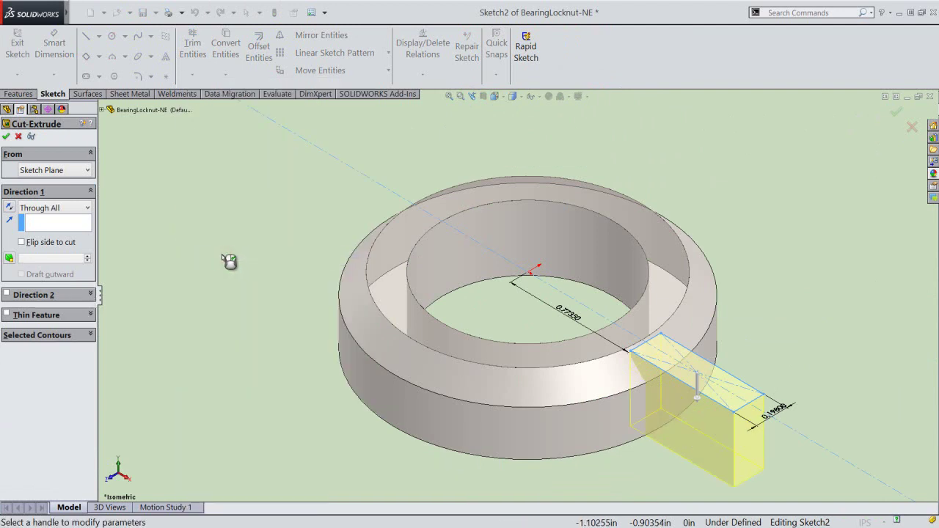
click(7, 137)
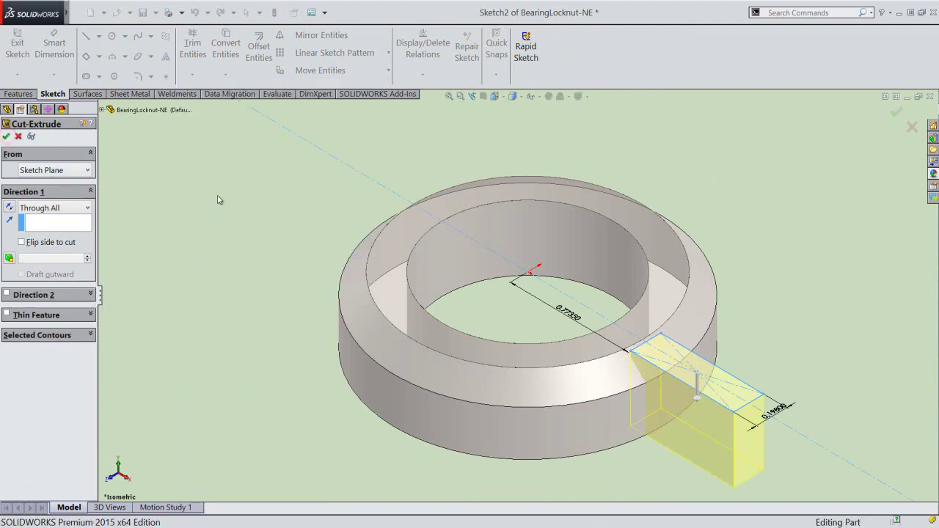
click(217, 196)
click(273, 12)
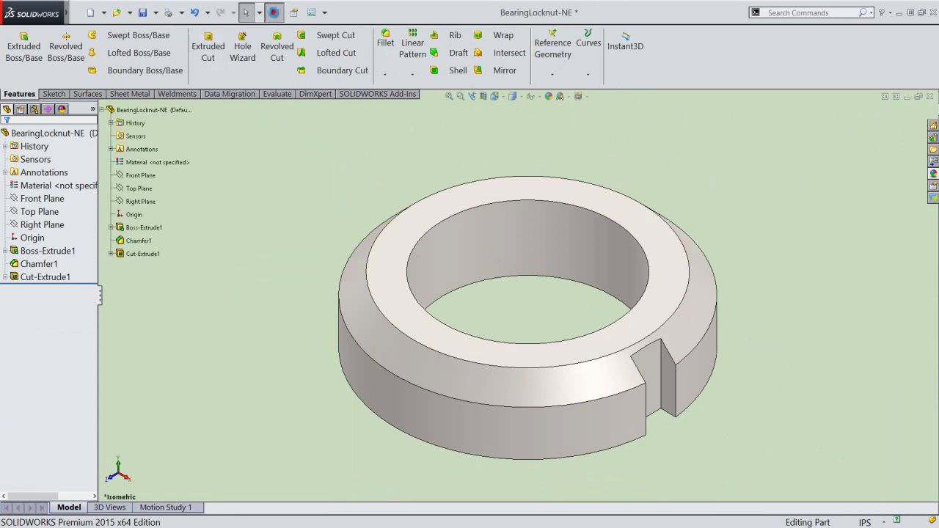
Circular-pattern Cut-Extrude1 four times over 360° about the central temporary axis, then hide the axes.
click(537, 99)
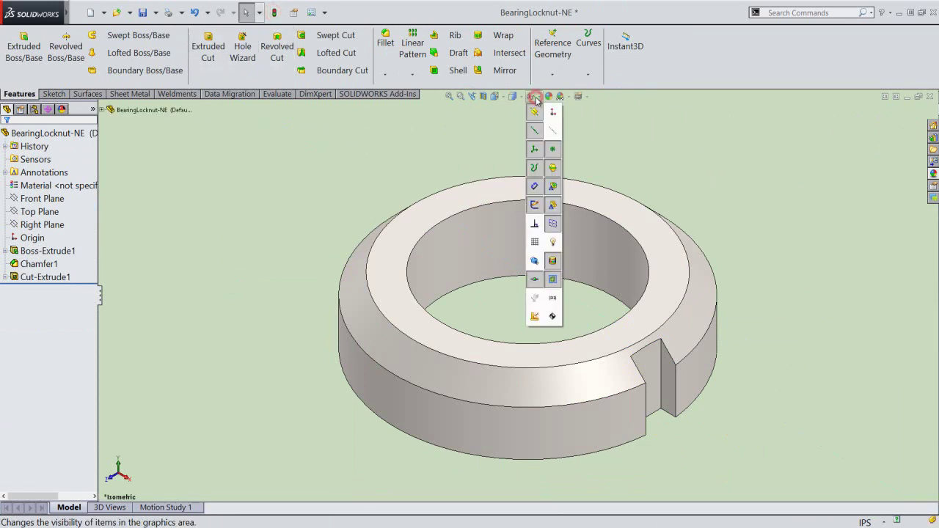
click(555, 130)
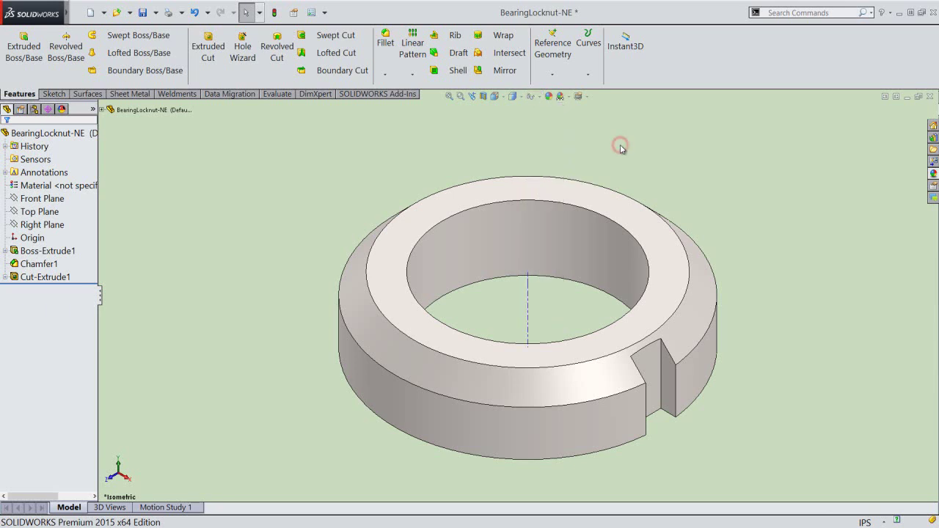
click(413, 74)
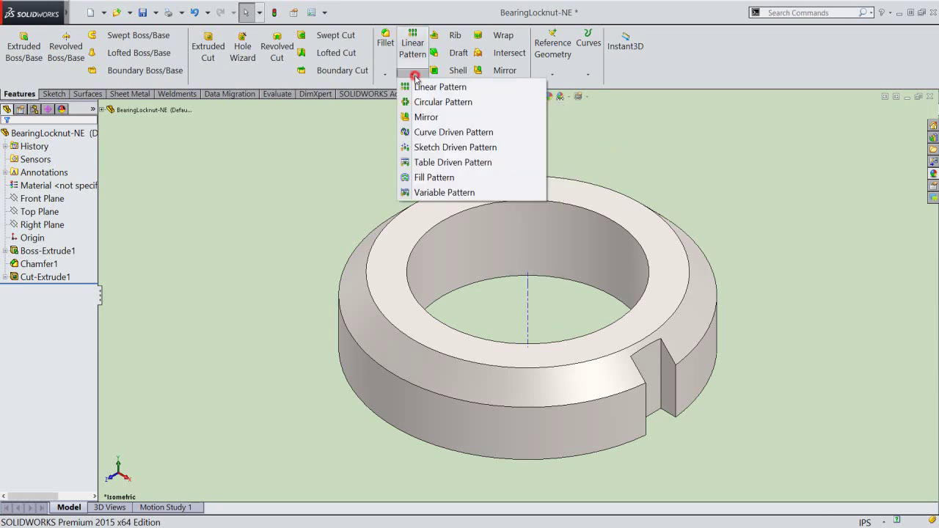
click(458, 102)
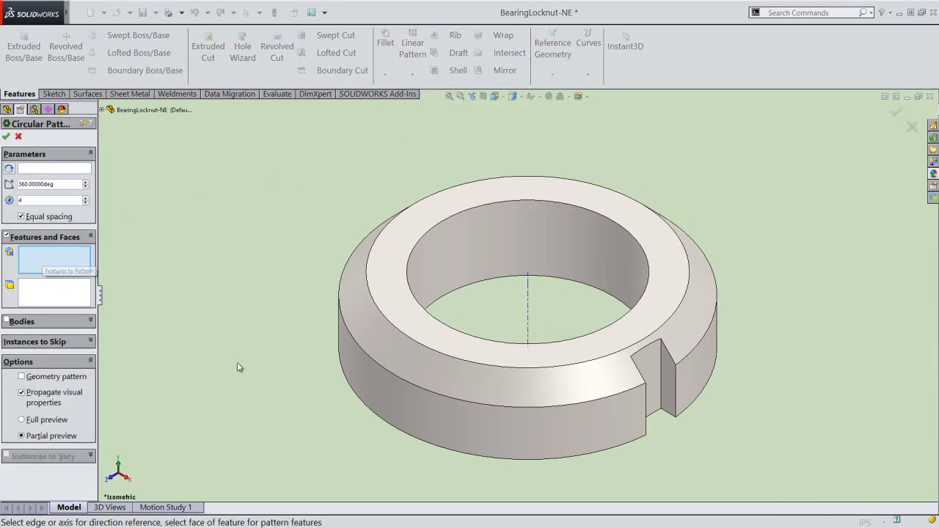
click(665, 380)
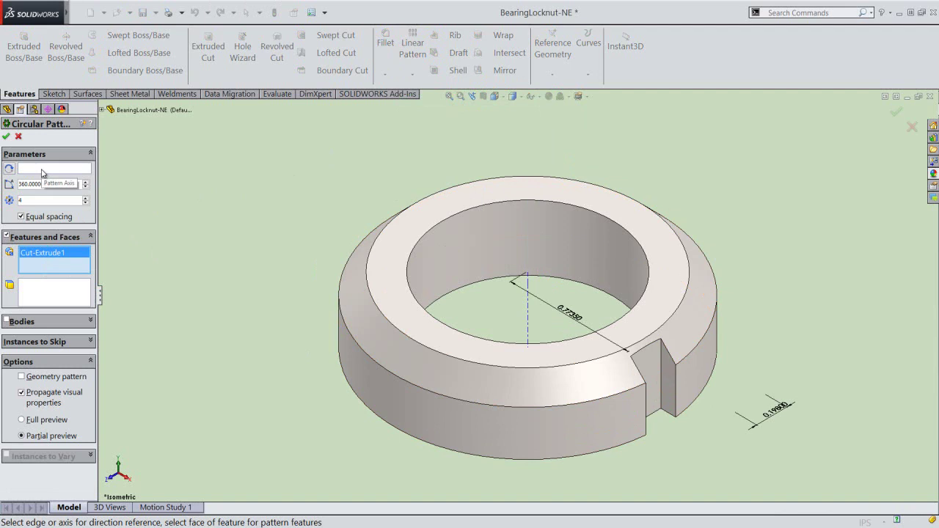
click(42, 170)
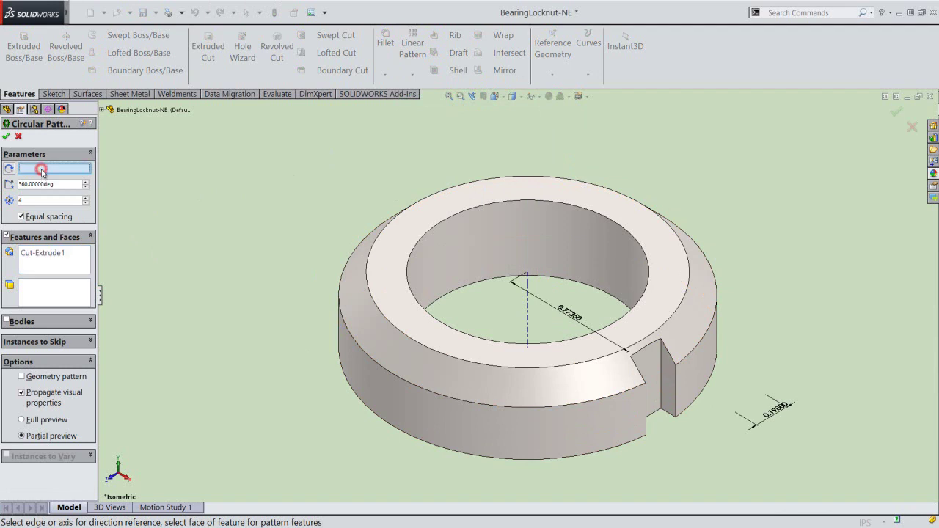
click(530, 311)
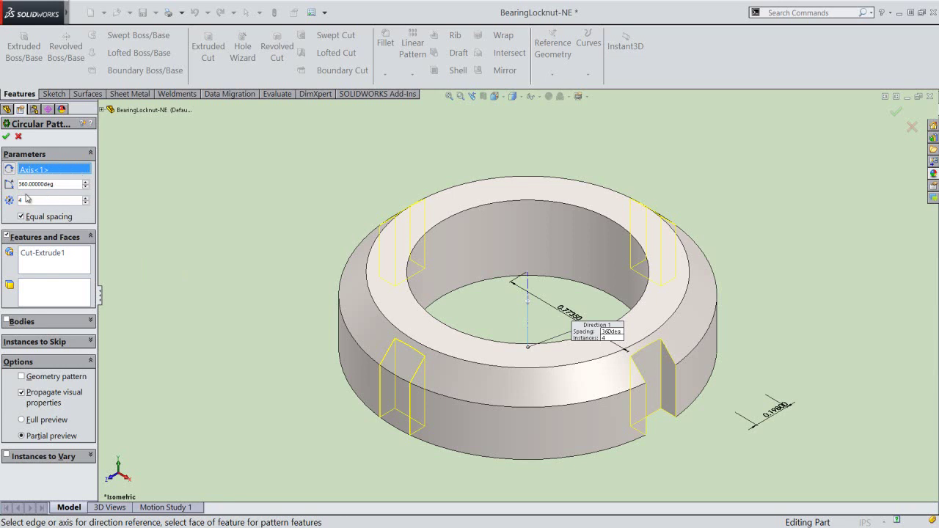
click(7, 138)
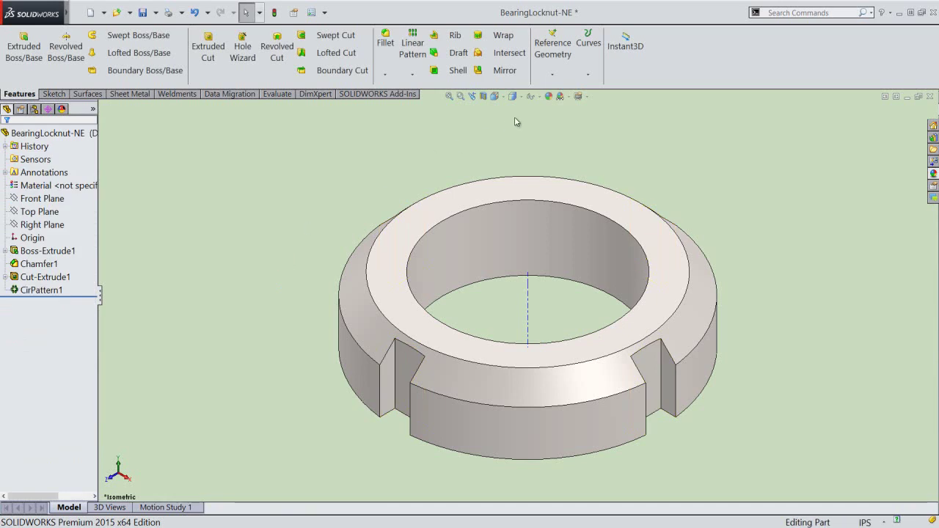
click(530, 96)
click(553, 131)
click(433, 152)
Save, then chamfer the bore's top and bottom edges at 0.03 in, 45°.
click(144, 13)
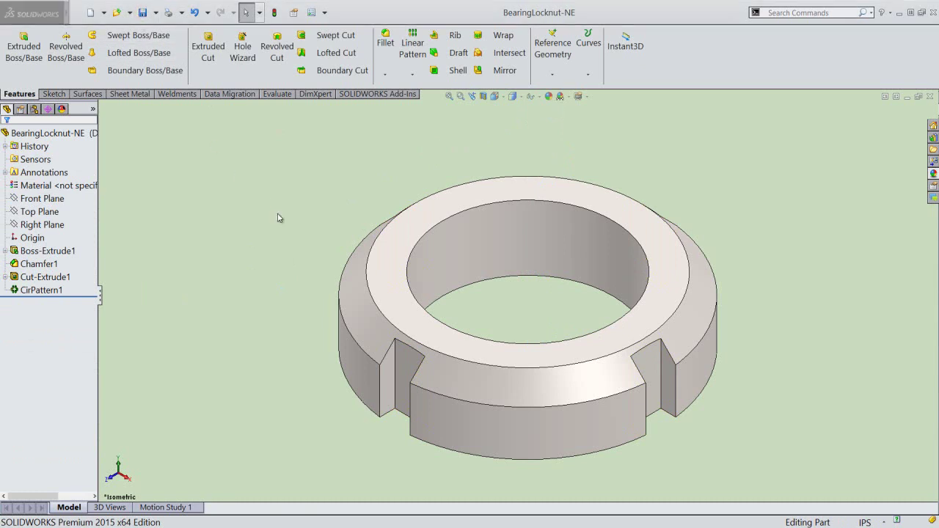
click(385, 74)
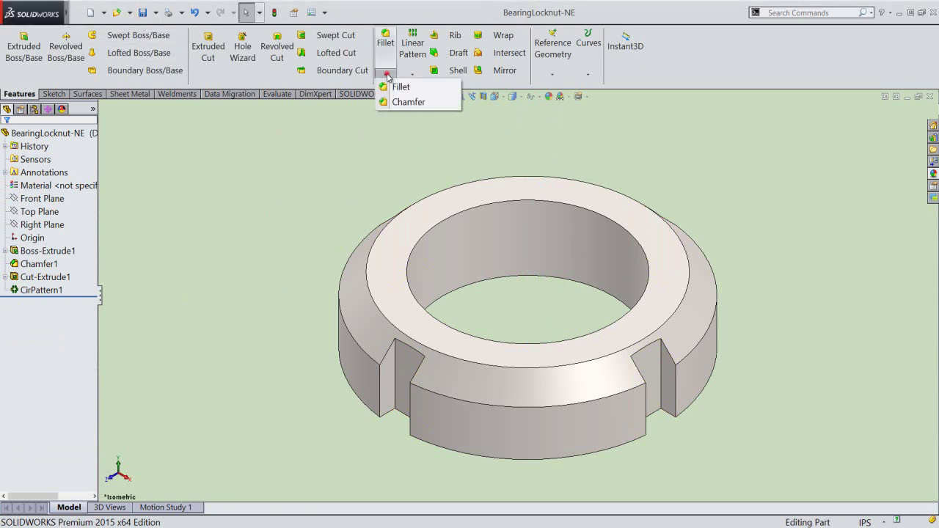
click(428, 102)
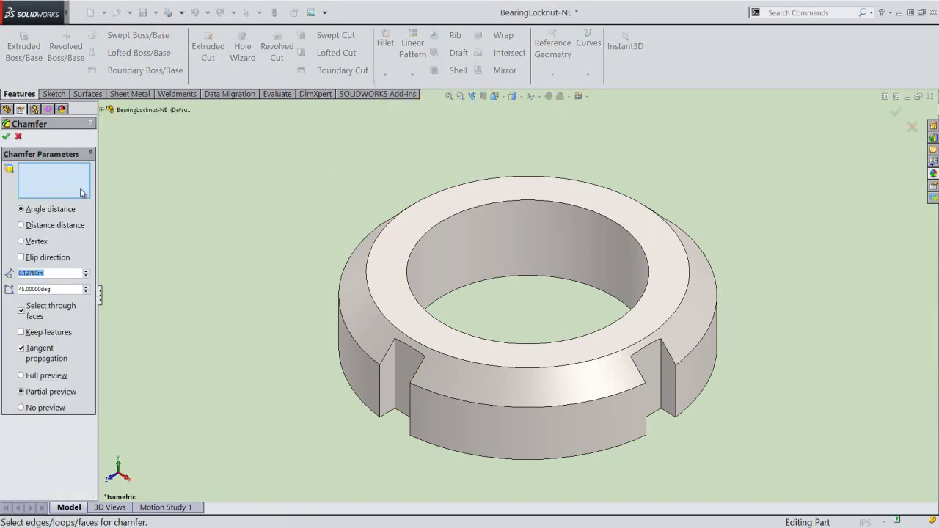
click(416, 268)
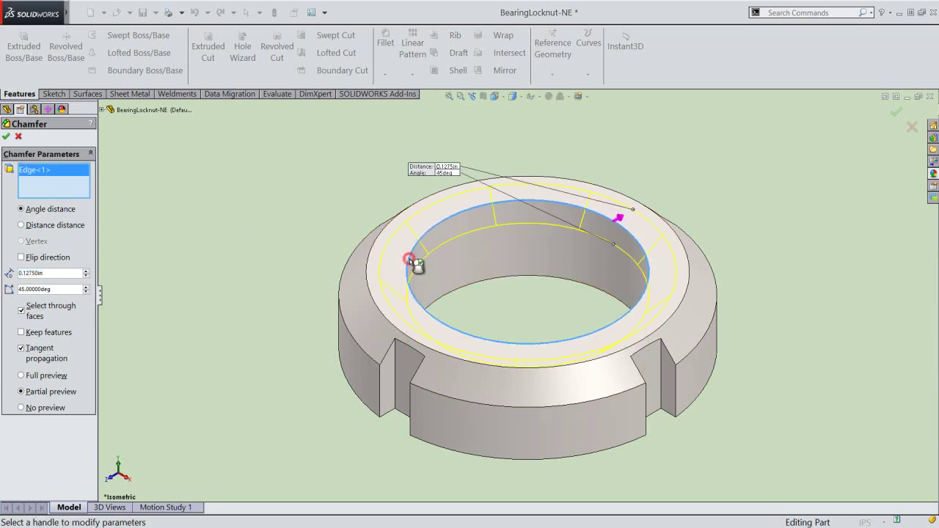
click(457, 292)
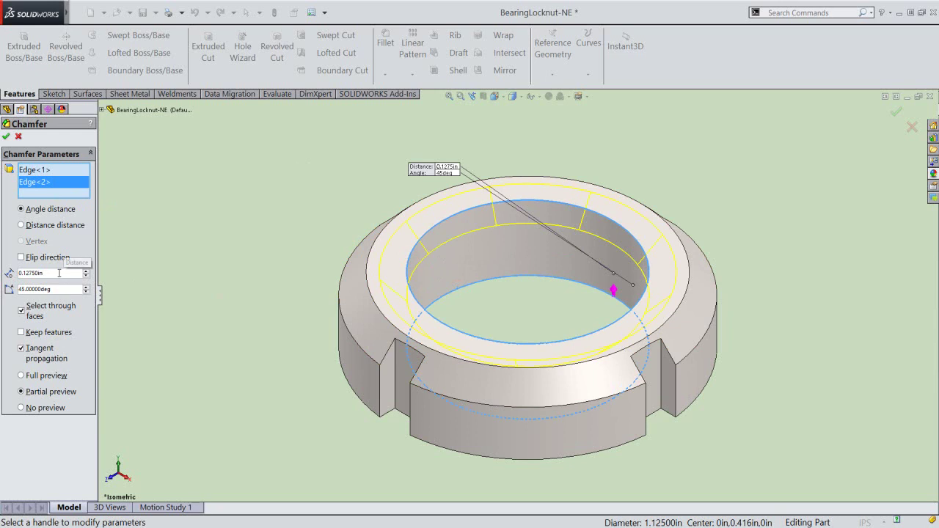
drag(59, 273, 33, 273)
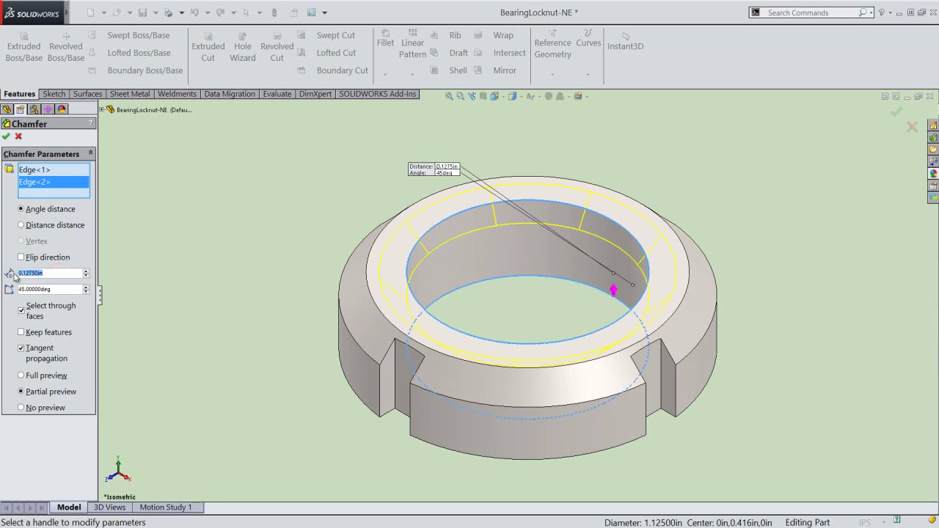
text(0.03)
key(Return)
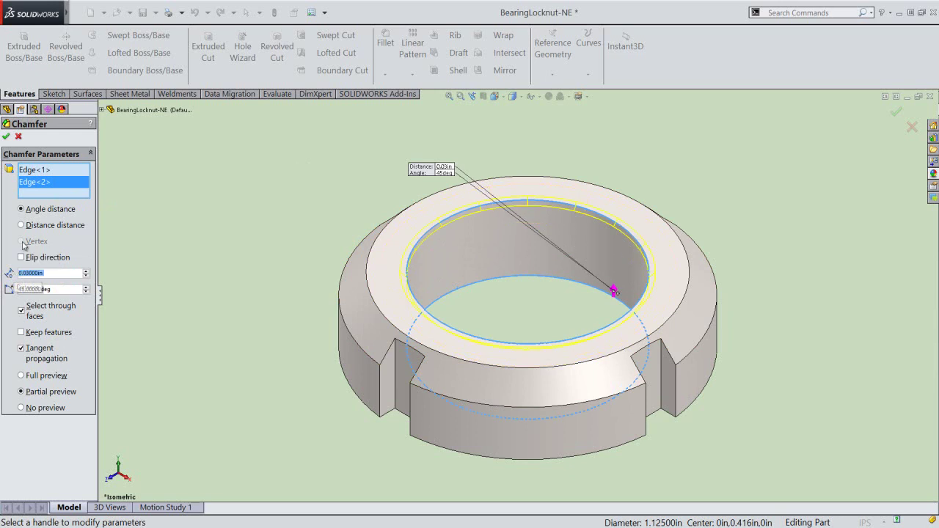
click(6, 138)
Orbit to inspect the locknut's underside, return to the isometric view, and save.
click(231, 253)
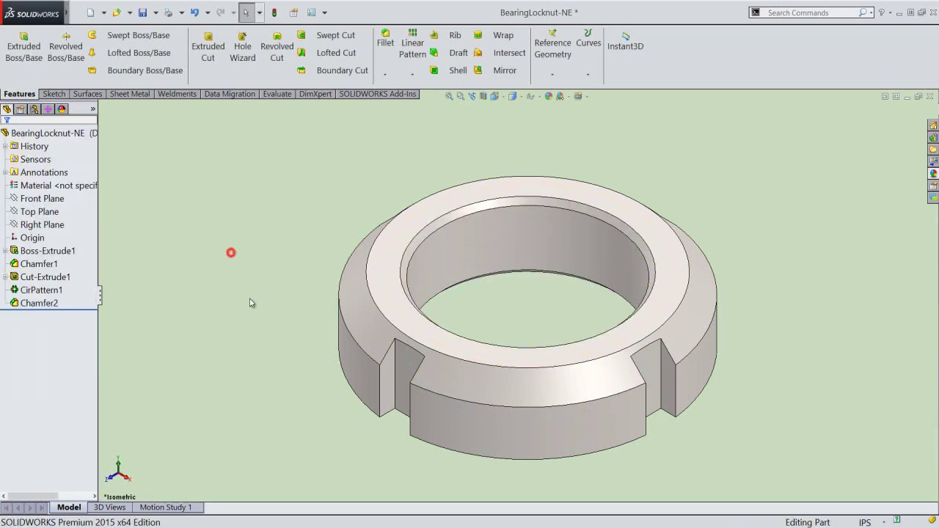
mouse_move(537, 439)
middle_down()
mouse_move(449, 276)
mouse_move(439, 209)
middle_up()
right_click(439, 207)
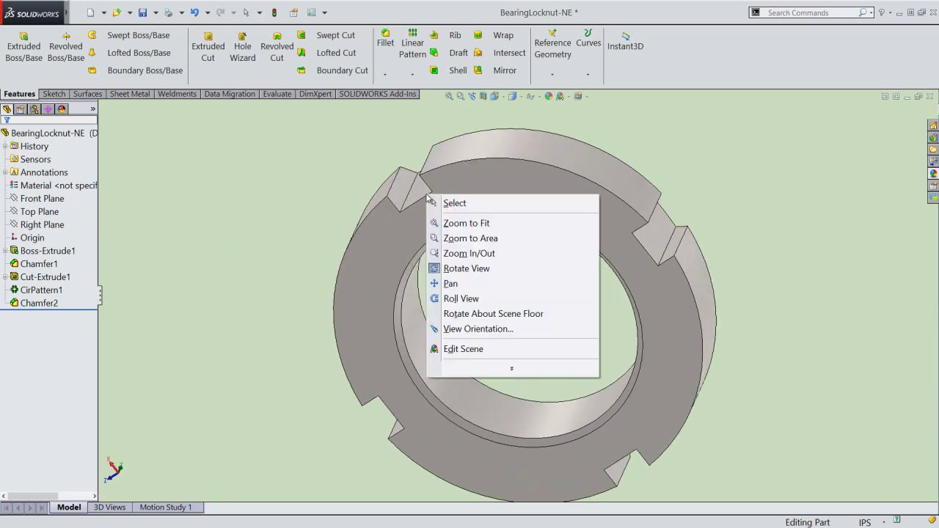
click(438, 203)
click(473, 96)
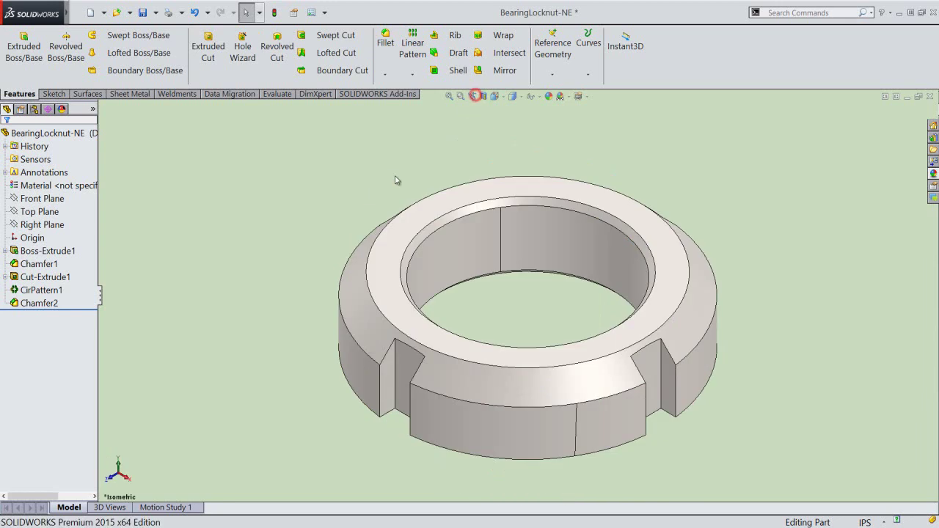
click(144, 12)
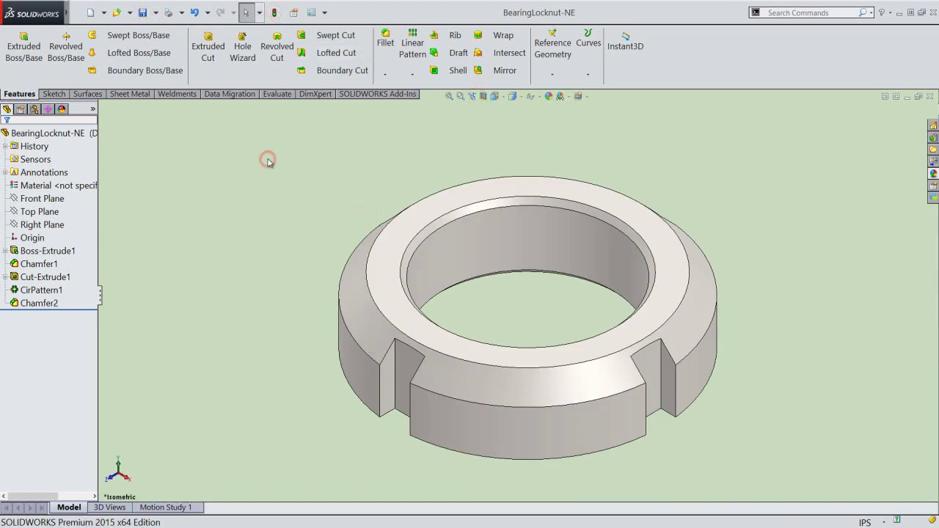
mouse_move(67, 12)
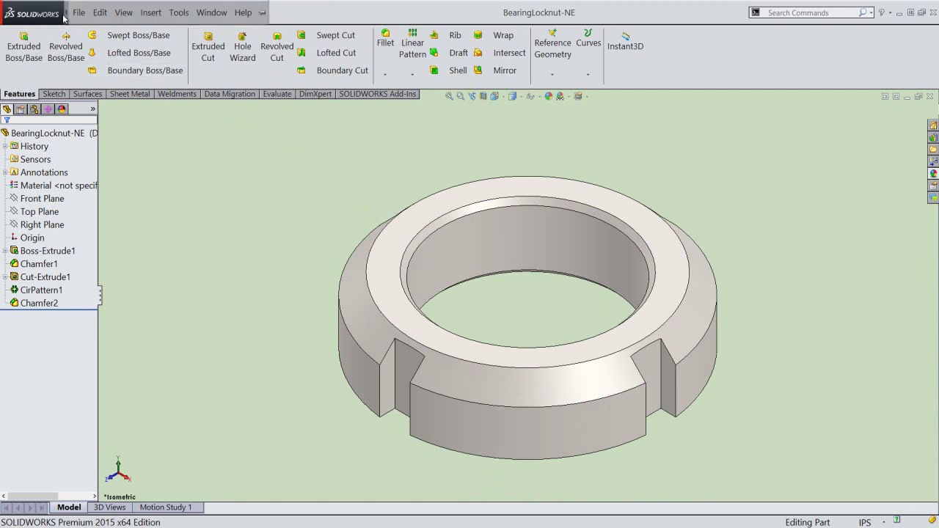
Add an ANSI Inch cosmetic thread on the bore's top circular edge.
click(77, 13)
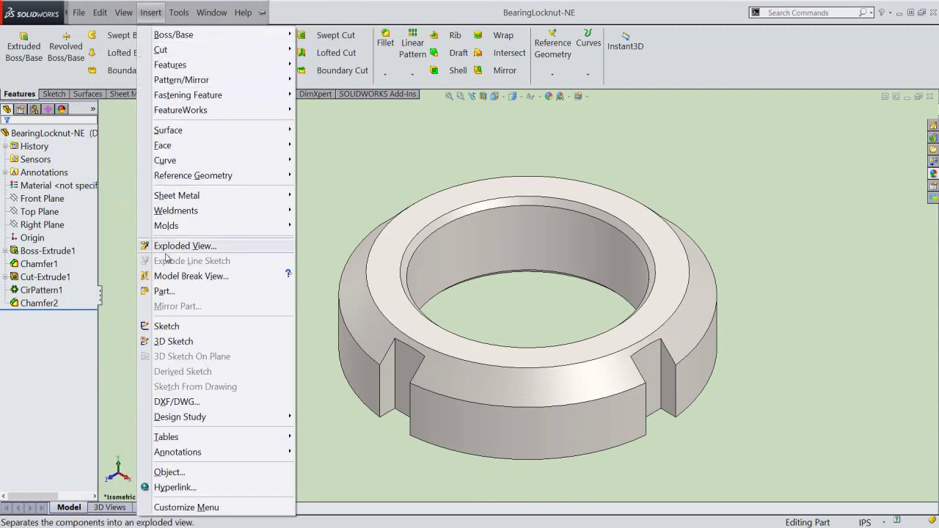
mouse_move(177, 452)
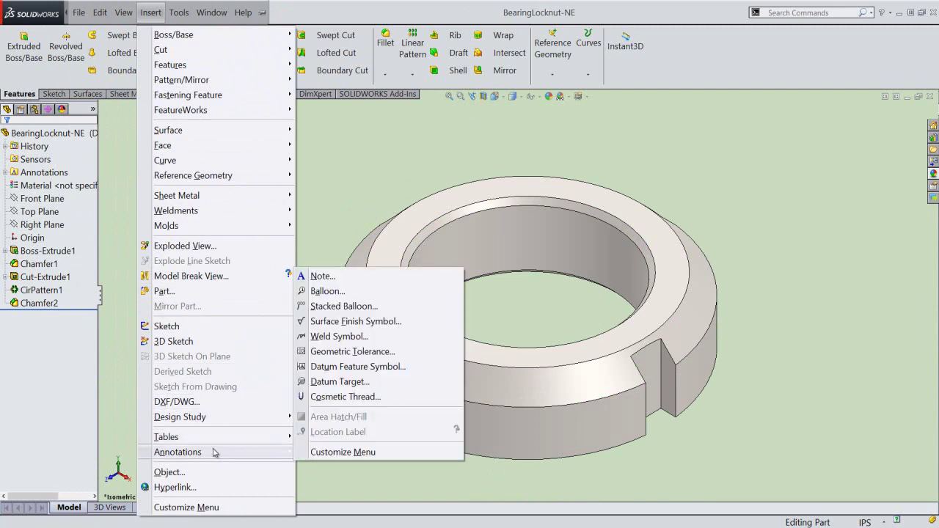
click(327, 399)
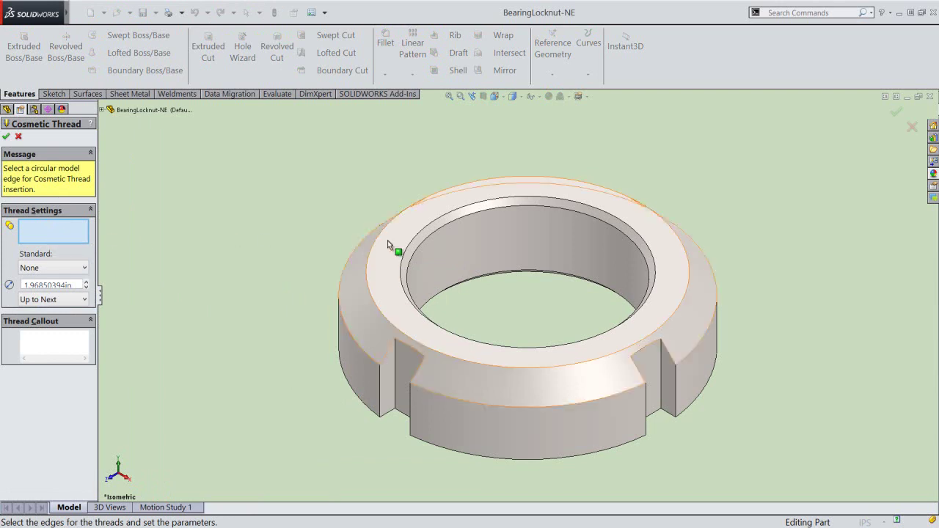
click(432, 236)
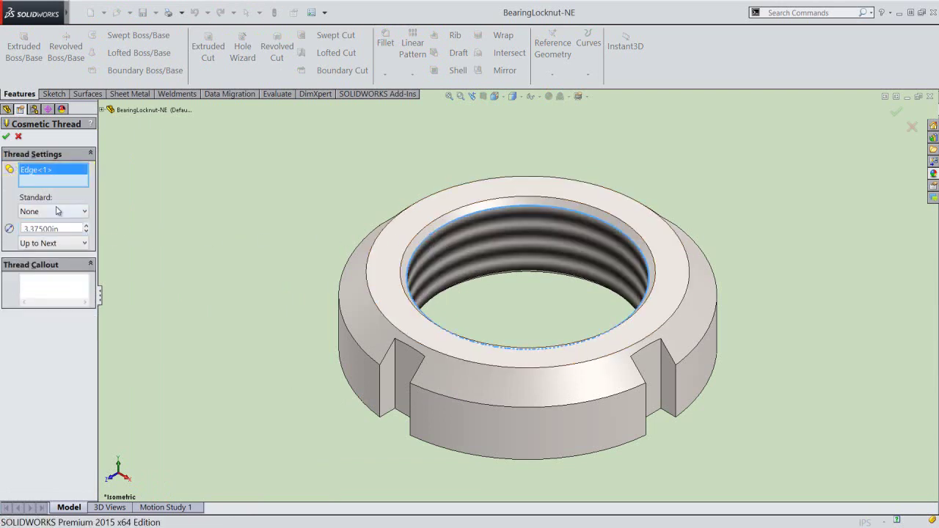
click(49, 212)
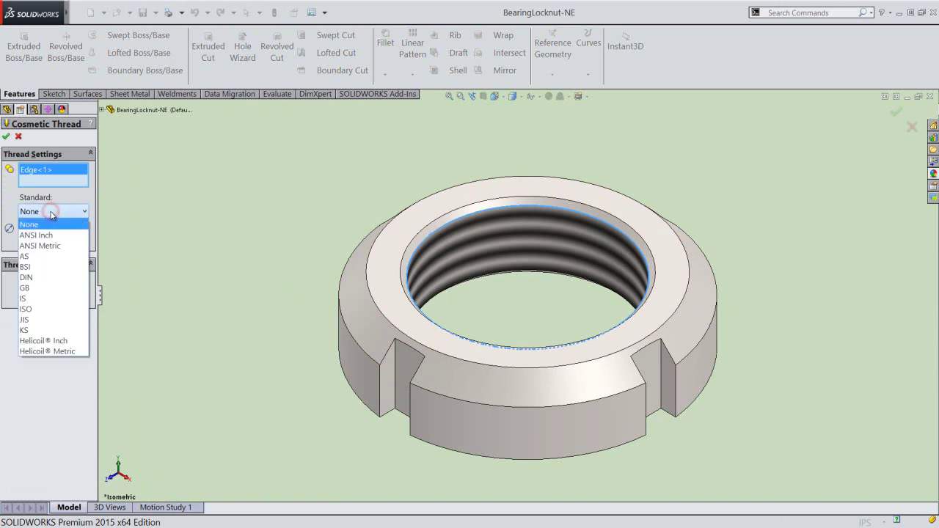
click(51, 235)
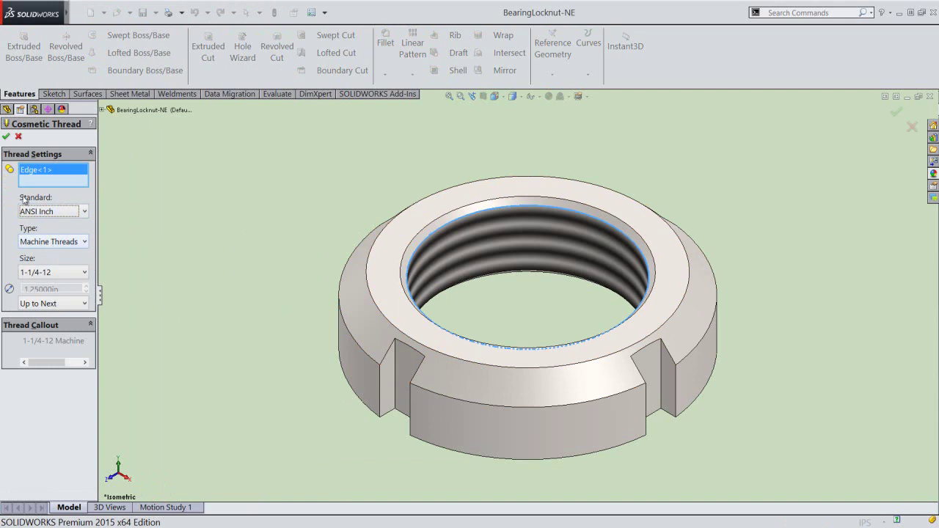
click(6, 139)
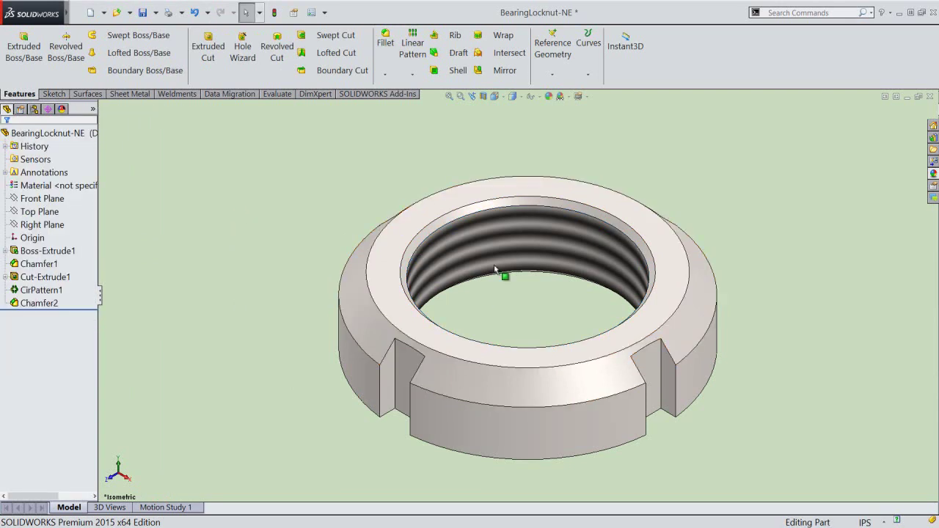
Check the thread in a section view, turn it off, fit the nut, save, and collapse the feature tree.
click(483, 96)
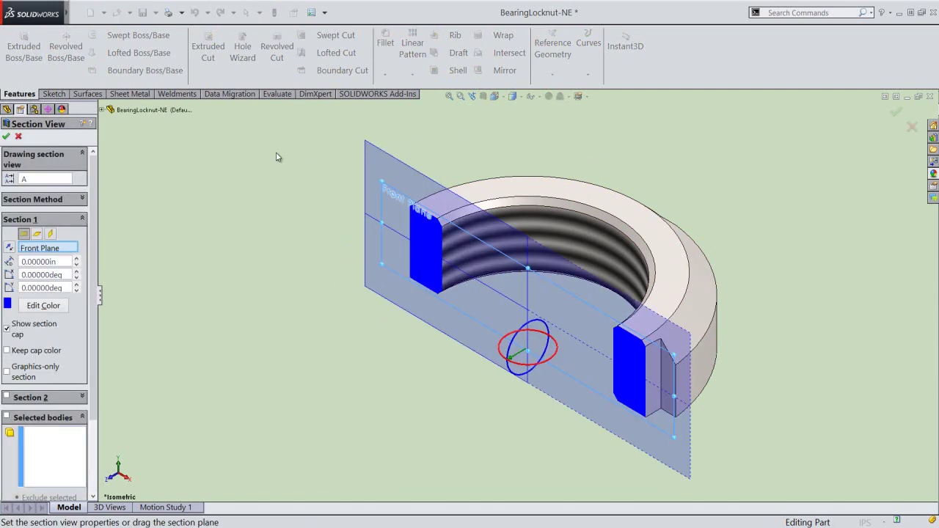
click(6, 137)
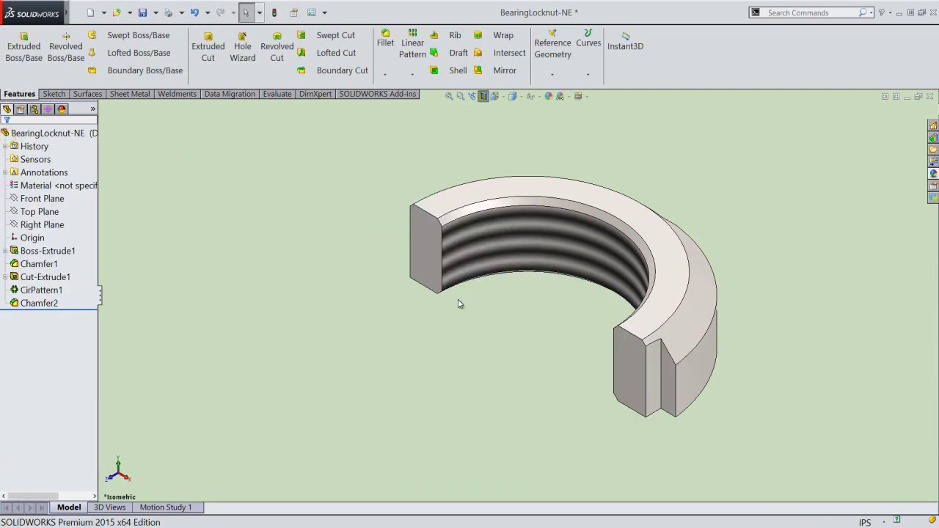
scroll(457, 261, down, 2)
scroll(457, 262, down, 2)
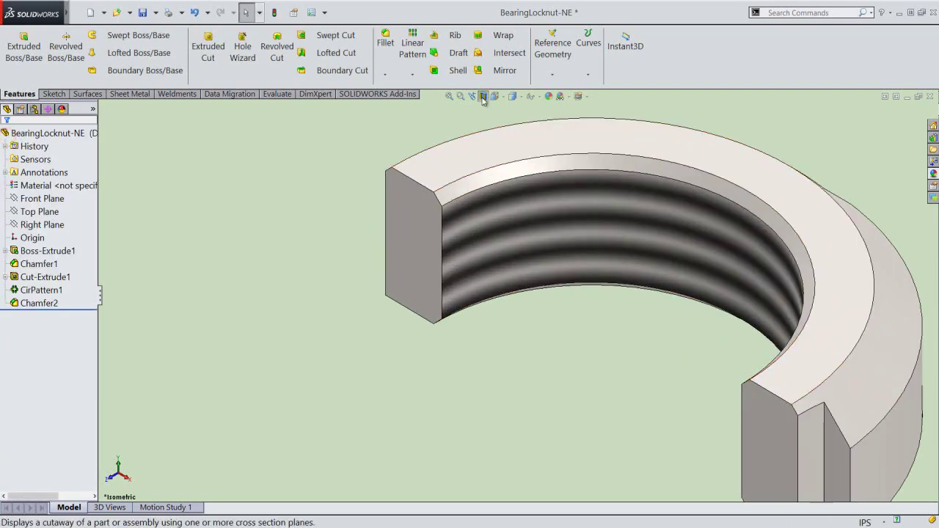
click(483, 96)
click(449, 96)
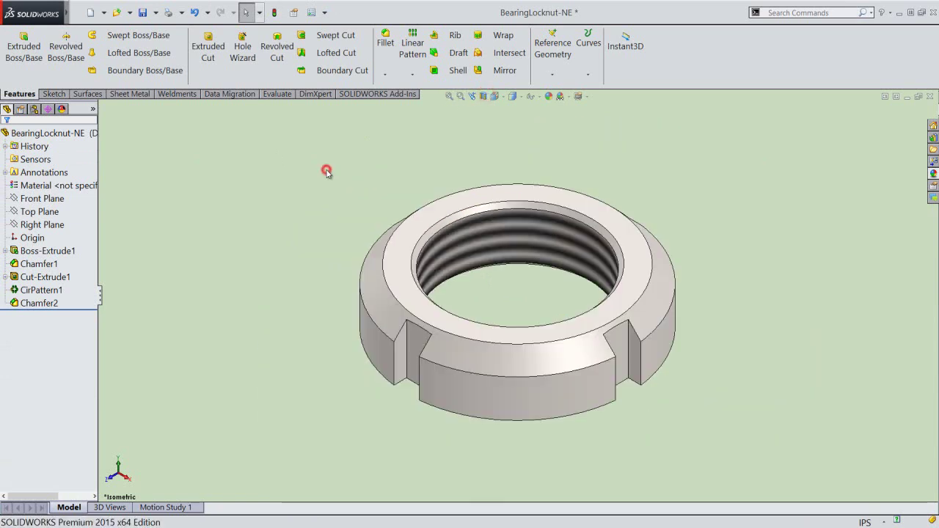
click(143, 13)
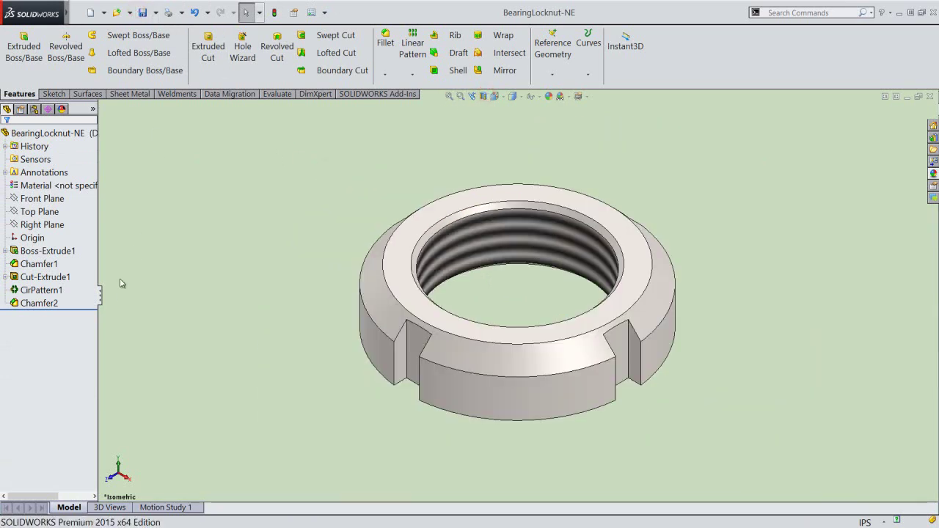
click(100, 297)
Shrink command buttons to icons without text and hide the task pane and heads-up view toolbar.
right_click(738, 33)
click(745, 33)
right_click(734, 47)
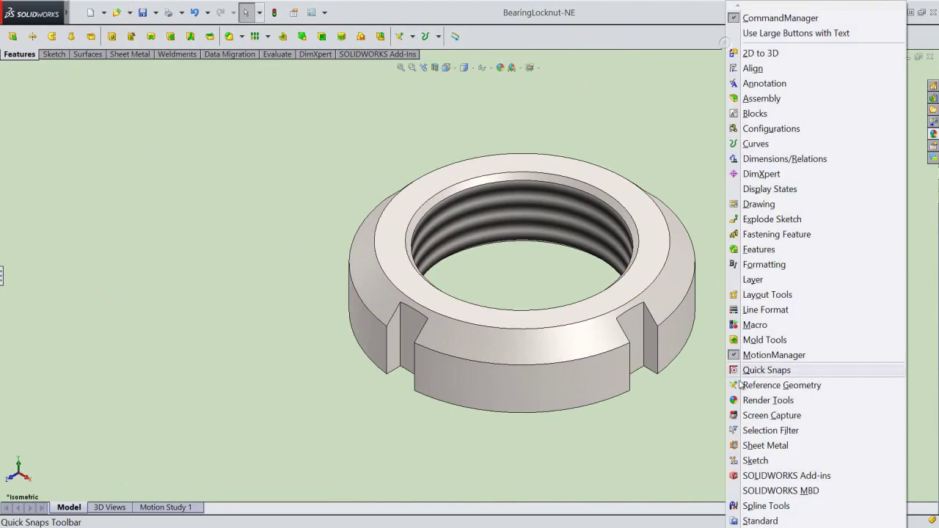
scroll(763, 470, down, 5)
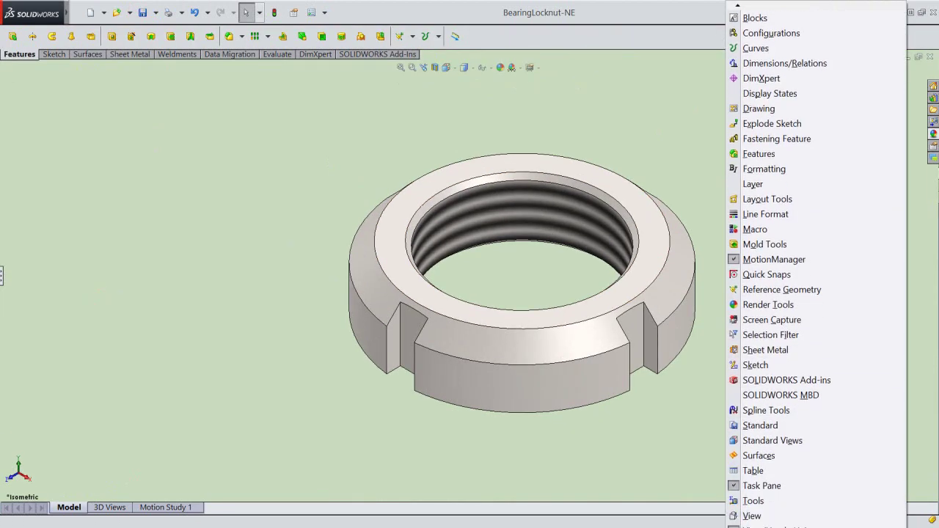
click(742, 442)
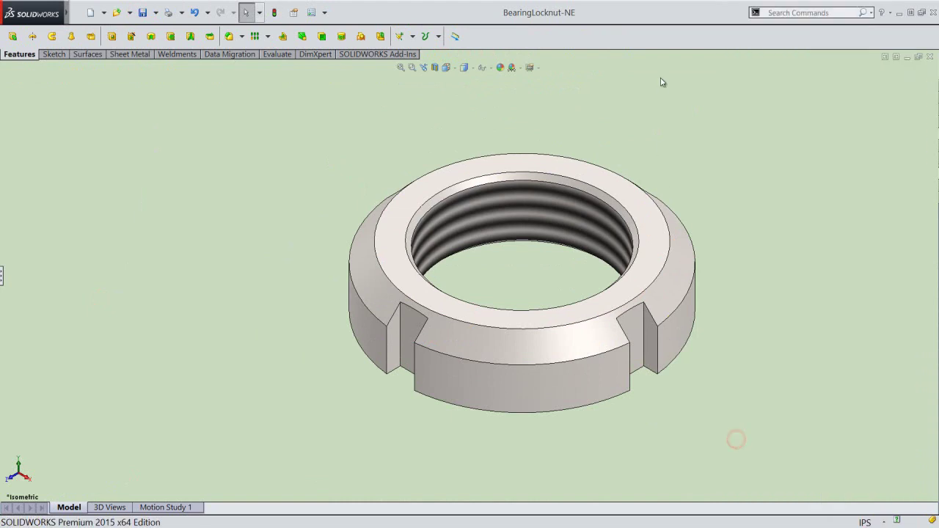
right_click(676, 42)
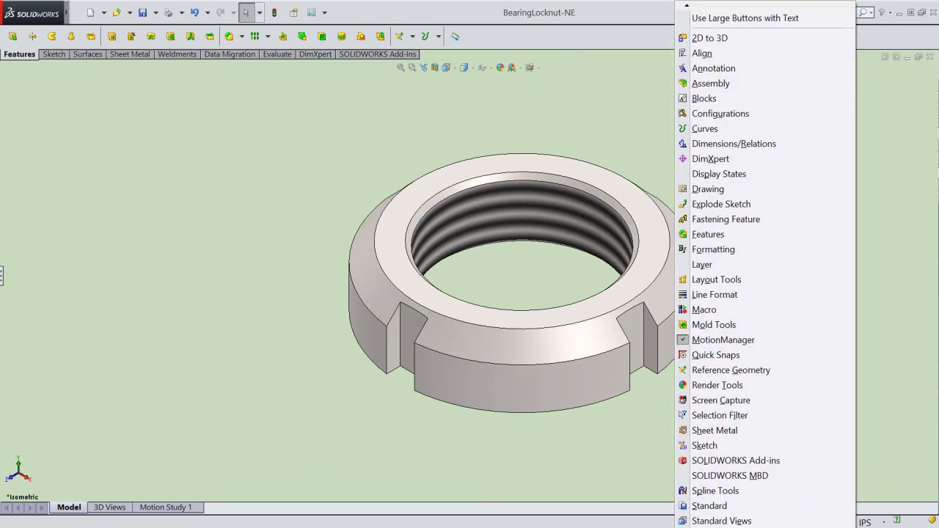
scroll(734, 514, down, 3)
scroll(695, 474, down, 2)
scroll(696, 474, down, 2)
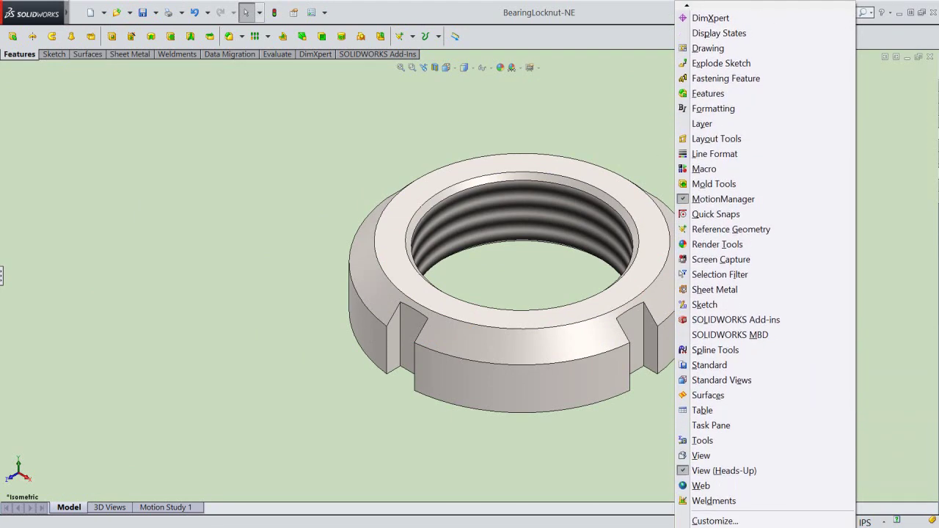
click(688, 471)
Zoom in and pan the locknut view, then return to normal selection mode.
right_click(734, 225)
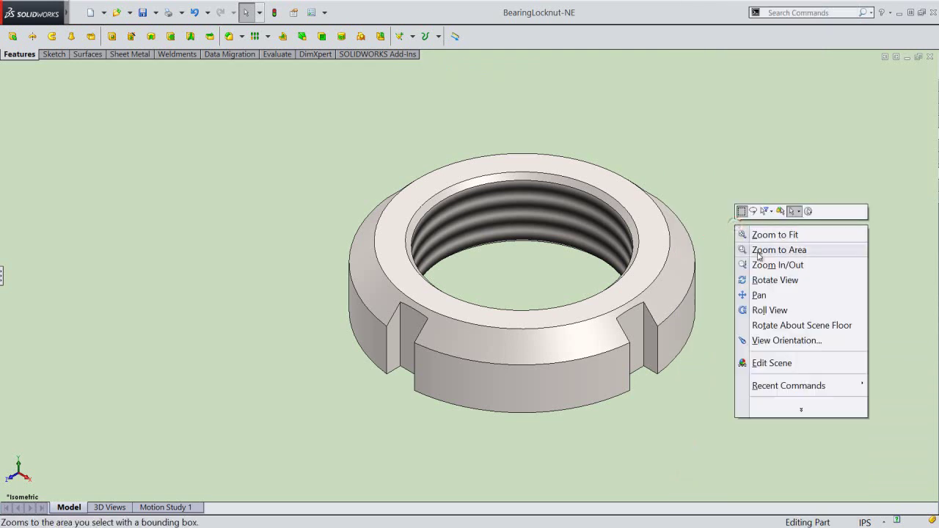
click(764, 265)
drag(749, 298, 764, 285)
right_click(564, 260)
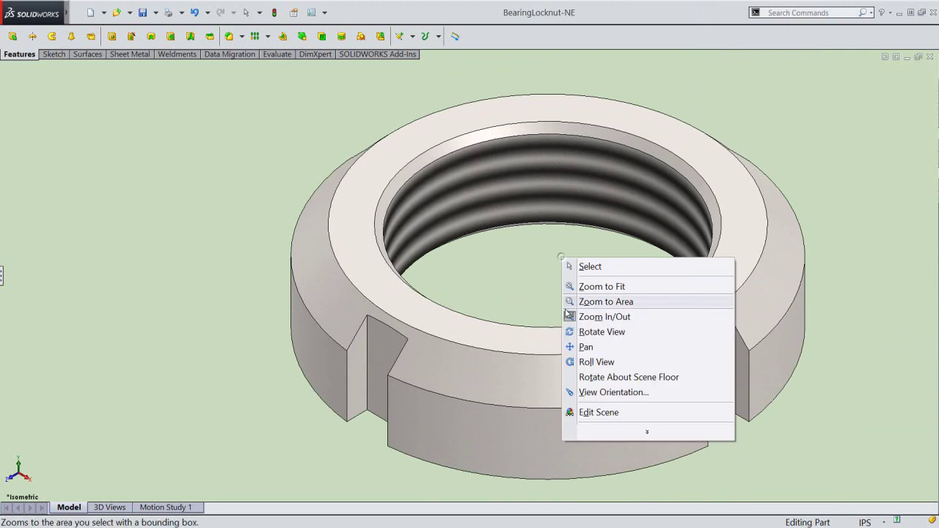
click(586, 347)
drag(567, 347, 533, 340)
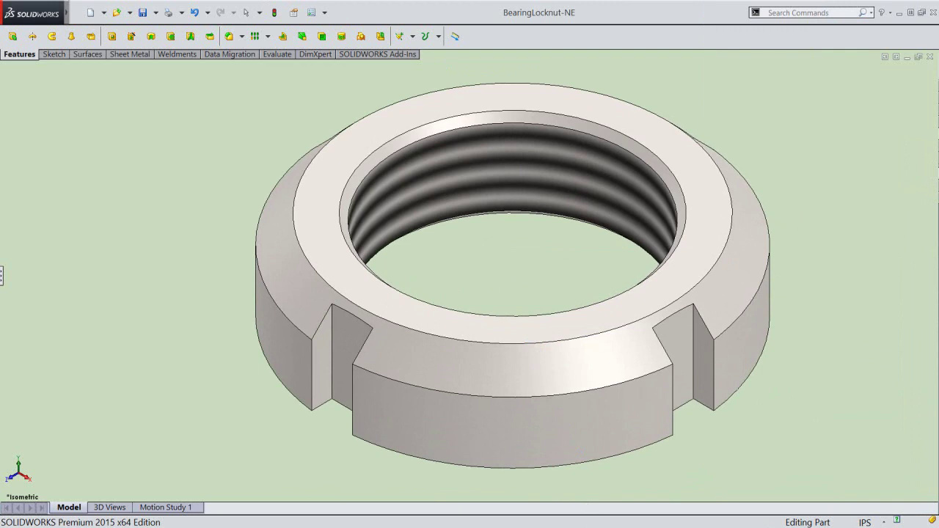
right_click(483, 237)
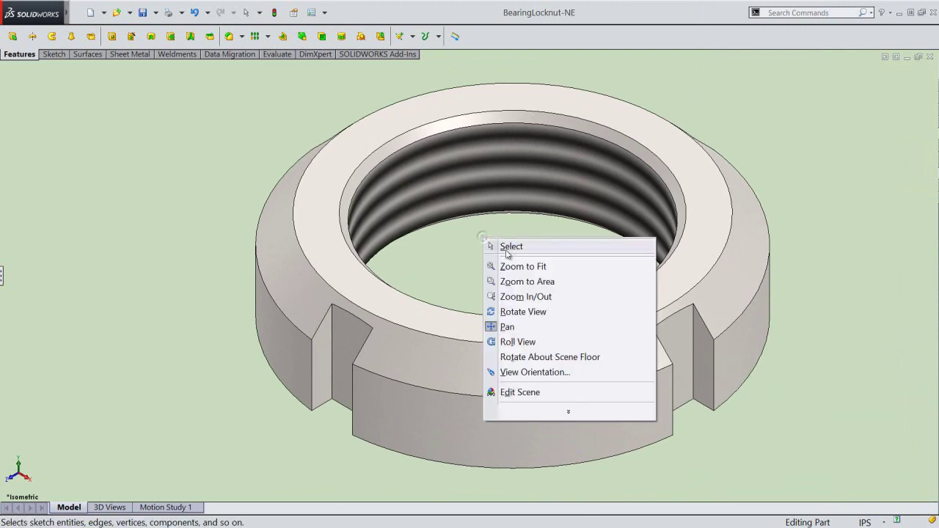
click(504, 248)
Restore large text-labelled command buttons and the task pane.
right_click(706, 35)
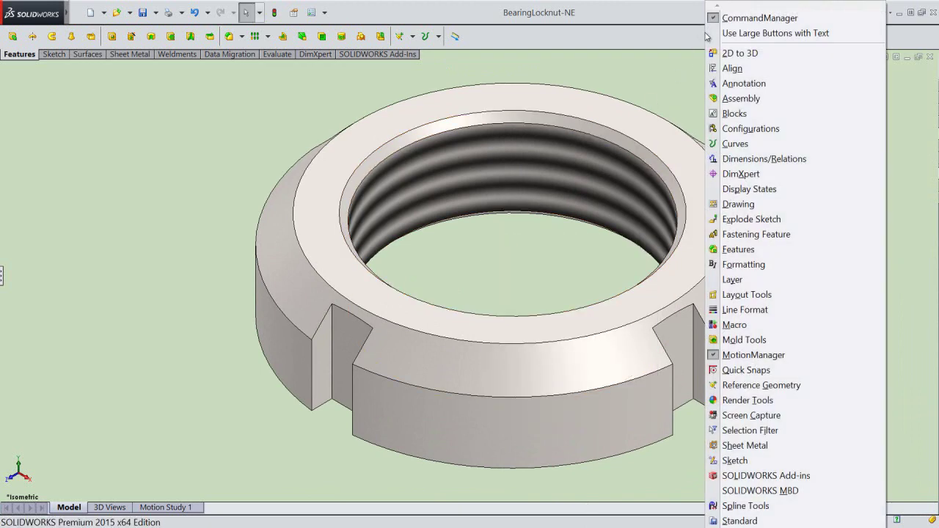
click(723, 33)
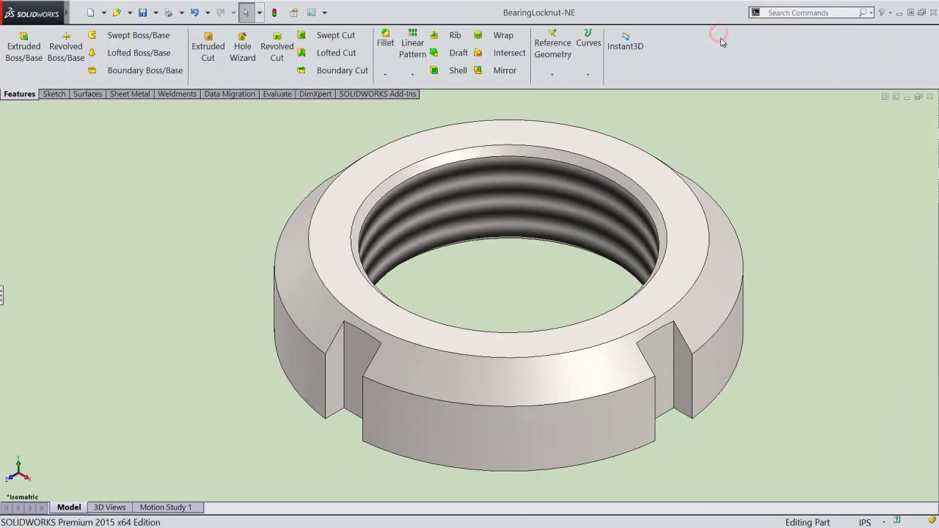
right_click(719, 34)
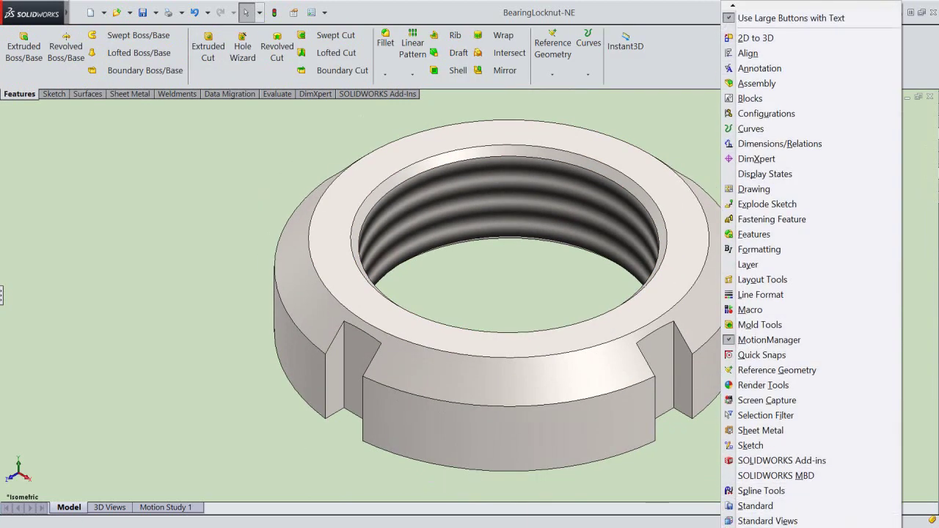
click(731, 471)
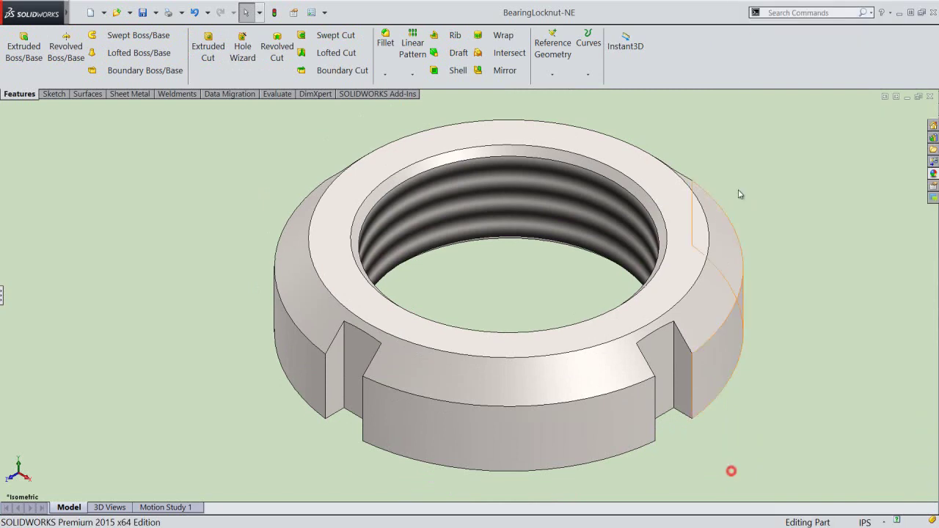
Show the heads-up view toolbar and feature tree again, then save the part.
right_click(746, 61)
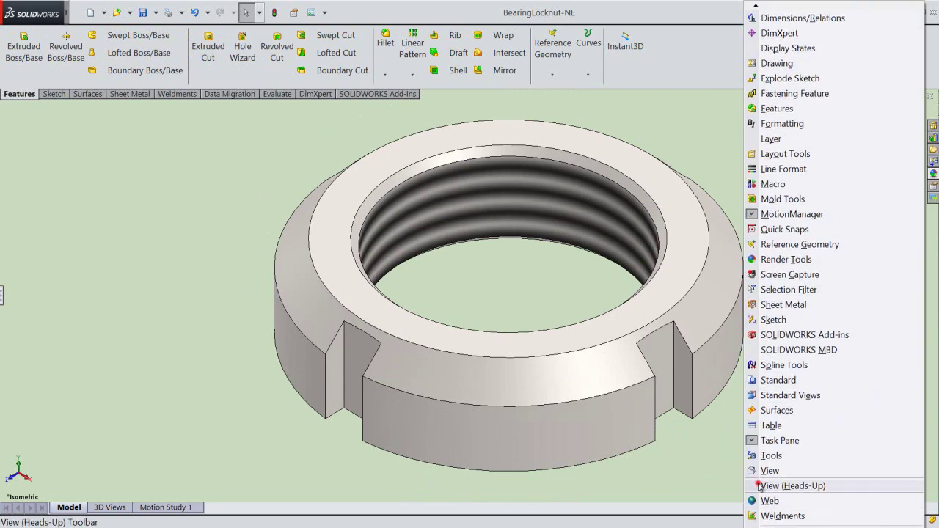
click(759, 483)
click(2, 303)
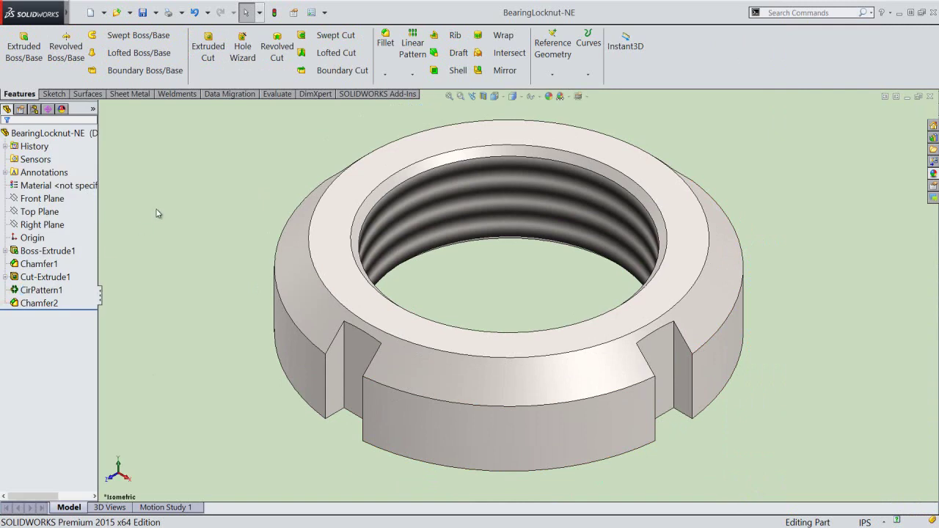
click(142, 13)
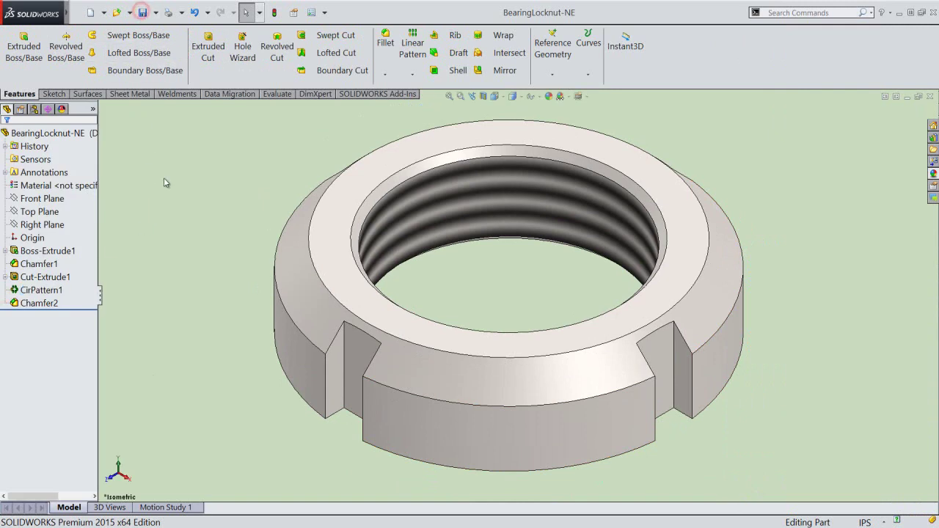